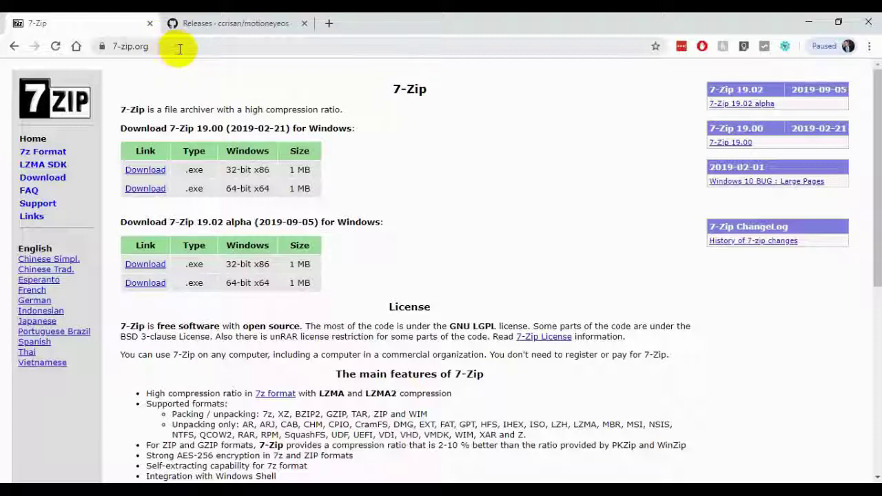
Open the motionEyeOS Releases page and scroll to release 20190427's assets, including the raspberrypi3 image.
left_click(237, 25)
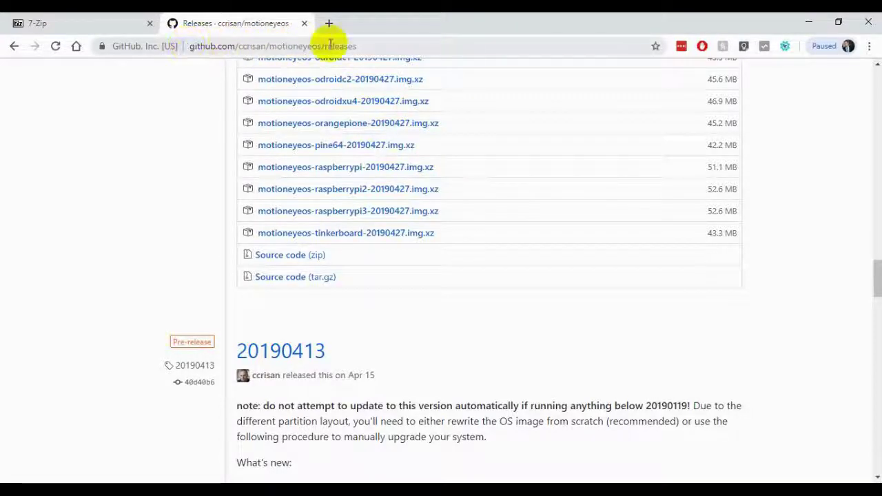
left_click_drag(873, 276, 845, 259)
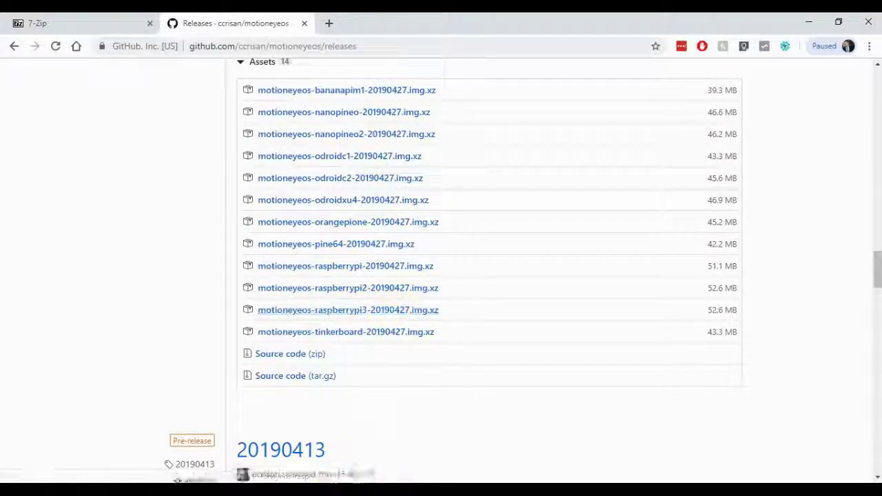
In Downloads, view the 7-Zip options for the .img.xz download and dismiss them without extracting.
mouse_move(332, 490)
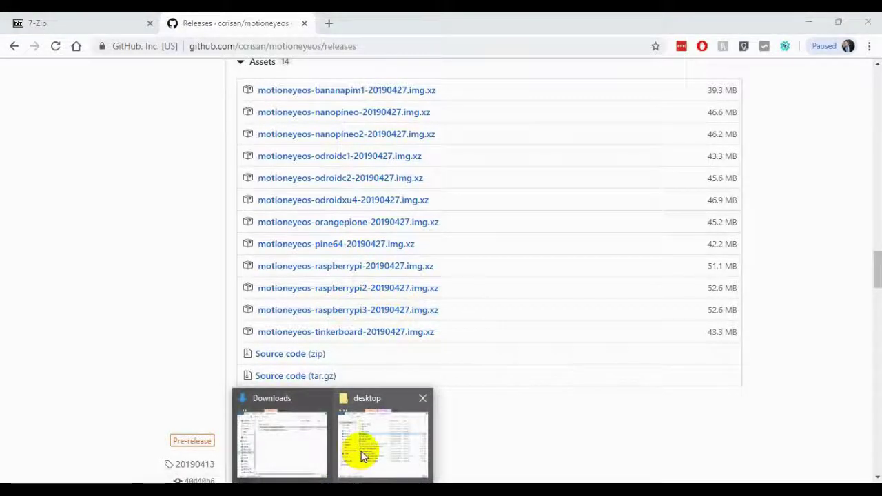
mouse_move(371, 447)
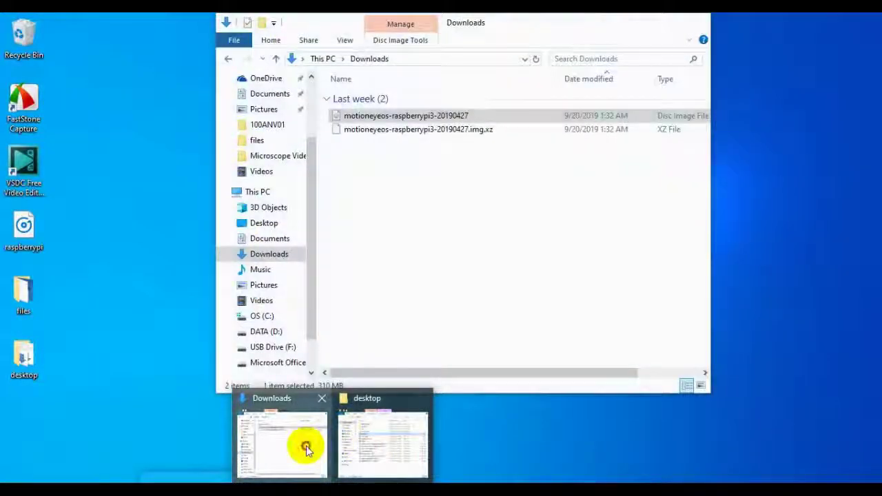
left_click(305, 447)
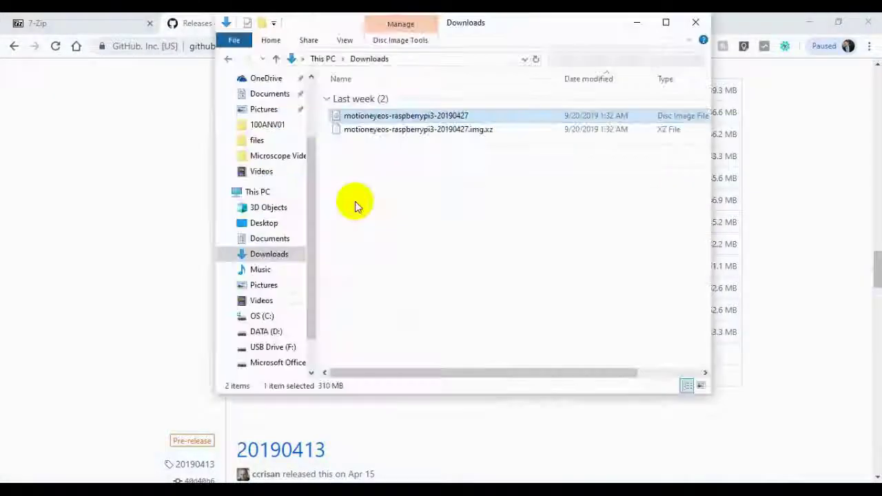
left_click(434, 131)
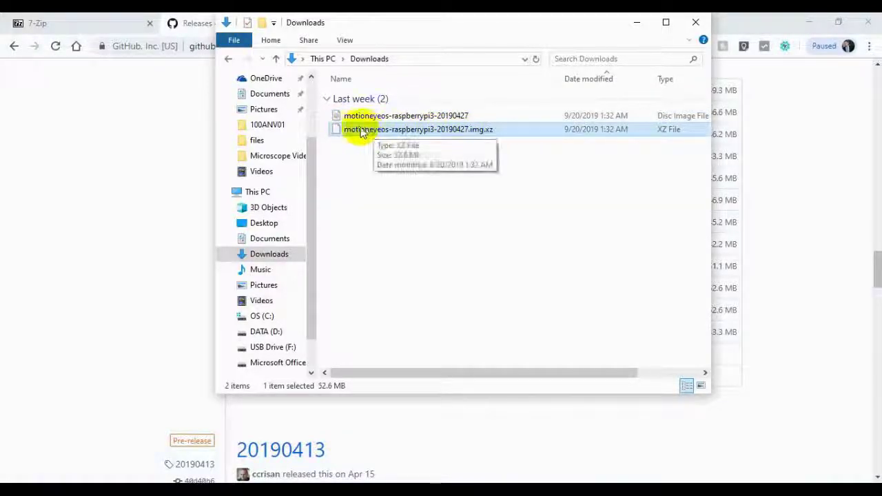
right_click(490, 133)
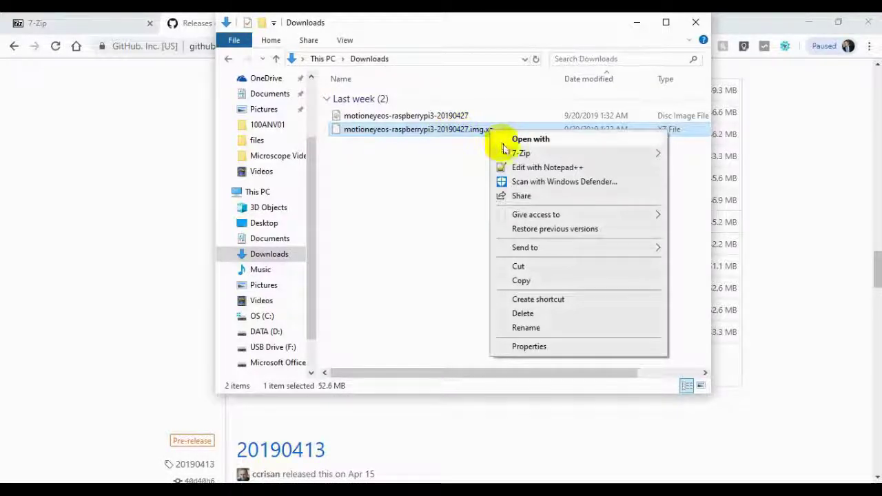
mouse_move(517, 155)
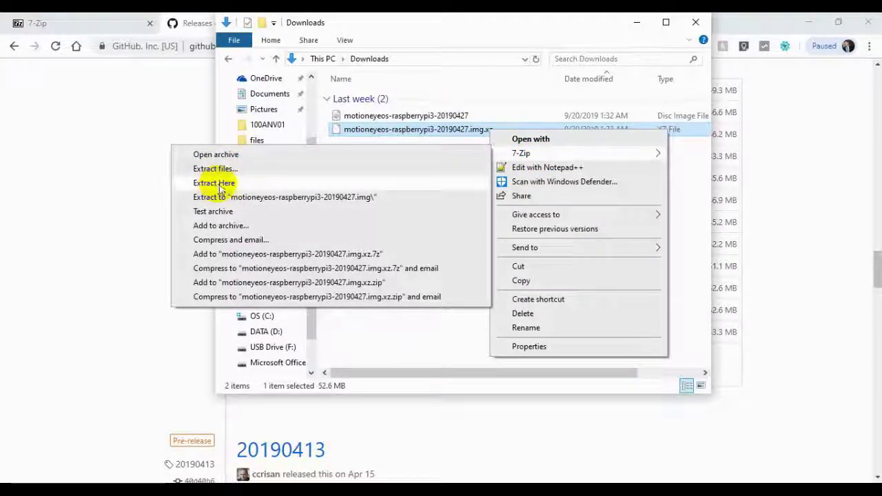
left_click(389, 144)
Select the extracted motioneyeos-raspberrypi3-20190427 image, then minimize Explorer and Chrome.
left_click_drag(391, 116, 454, 121)
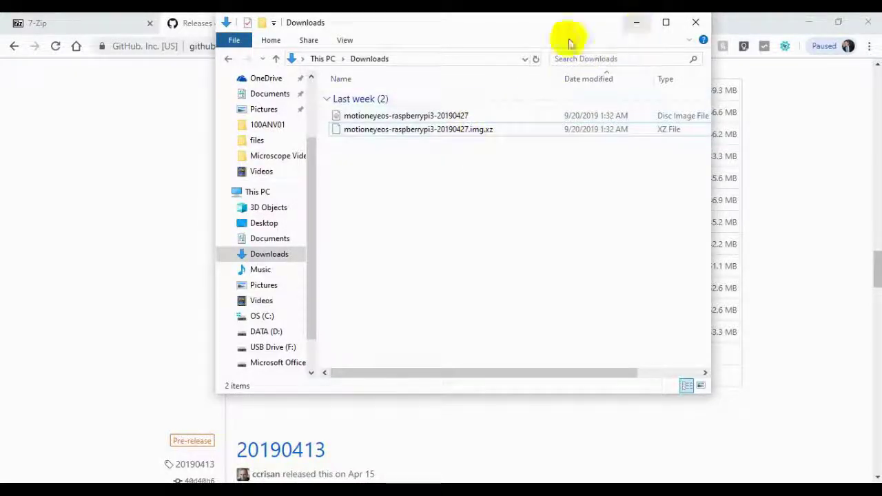
left_click(441, 116)
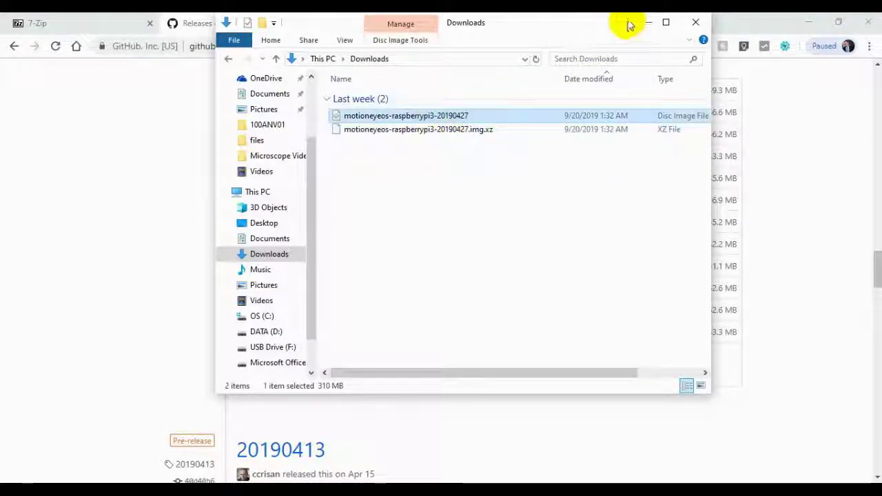
left_click(649, 22)
left_click(808, 23)
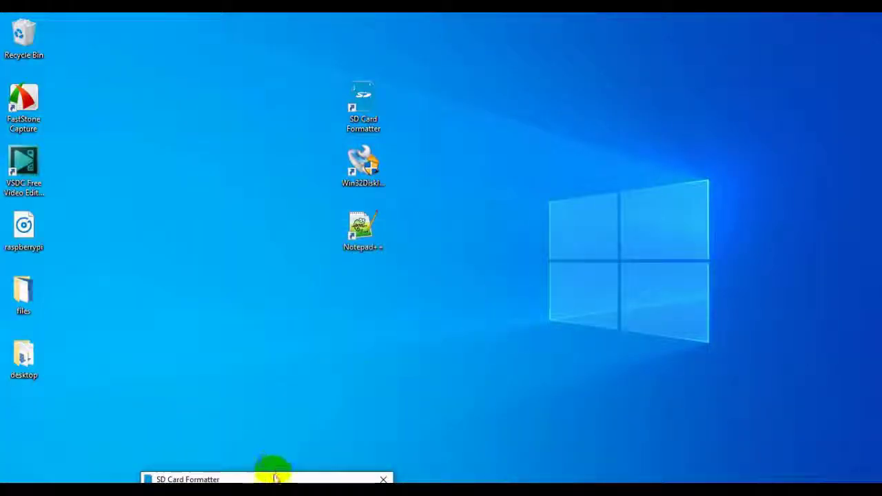
Centre SD Card Formatter, keep card F:\ selected, choose Overwrite format, then close it.
left_click_drag(276, 475, 404, 101)
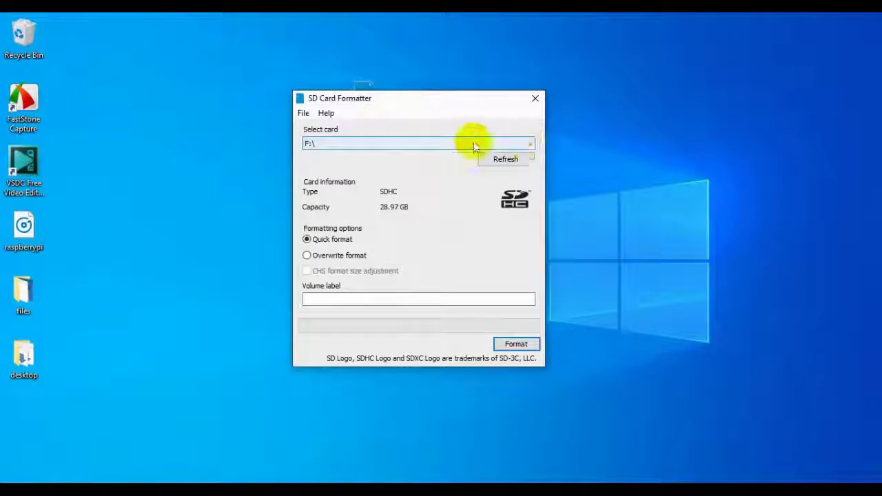
left_click(530, 143)
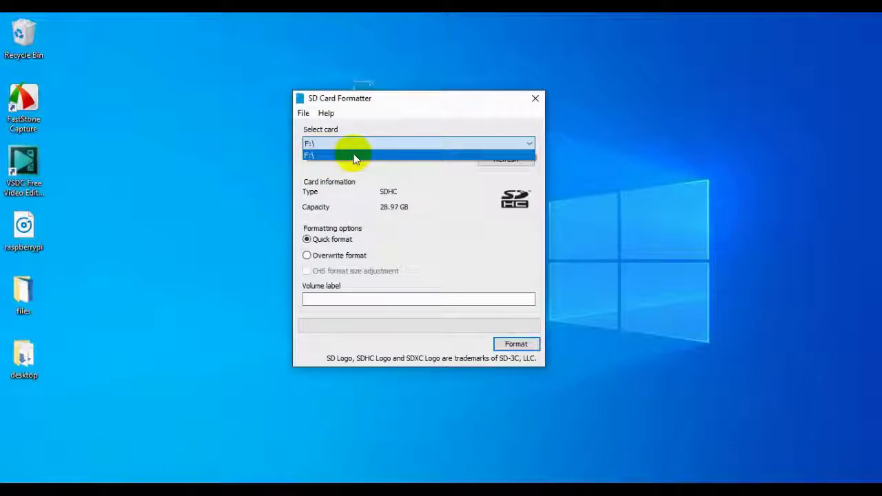
left_click(274, 154)
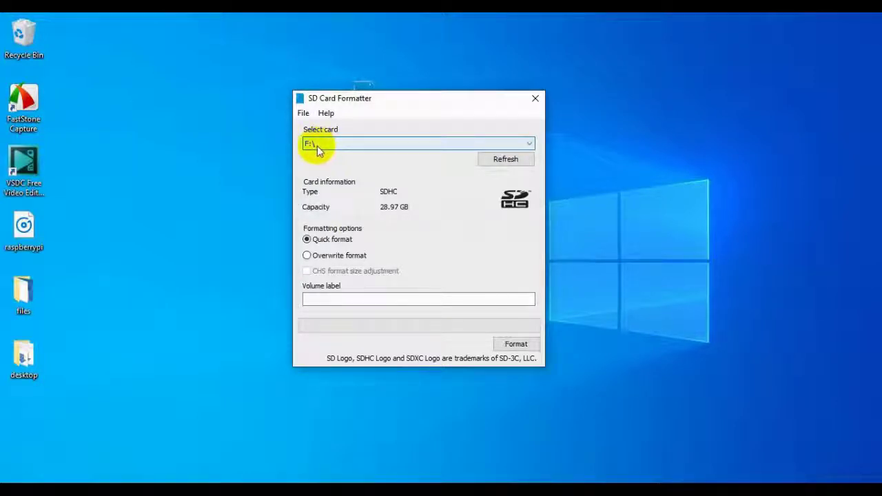
left_click(307, 257)
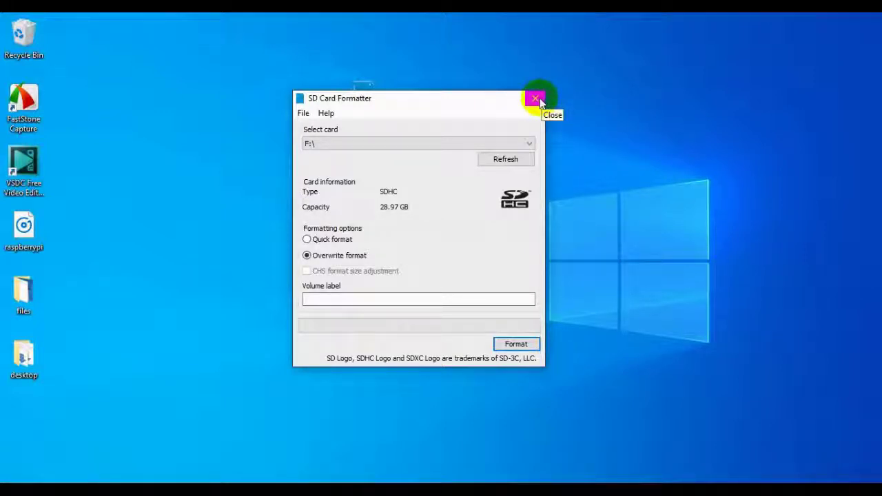
left_click(536, 99)
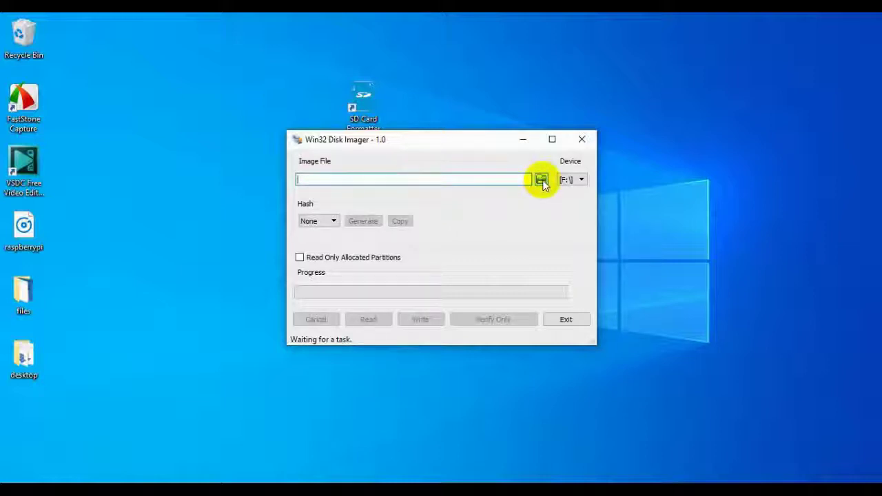
Load motioneyeos-raspberrypi3-20190427 from Downloads into Disk Imager for device F:\, then close it.
left_click(542, 181)
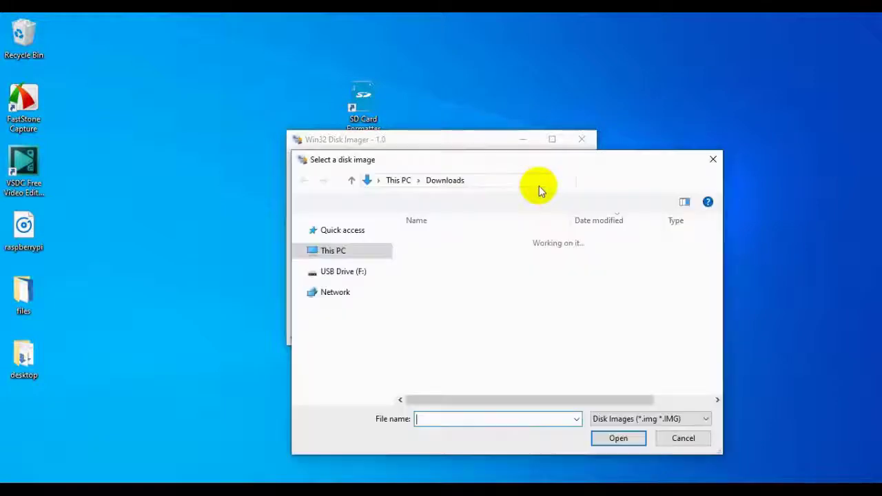
left_click_drag(492, 164, 482, 148)
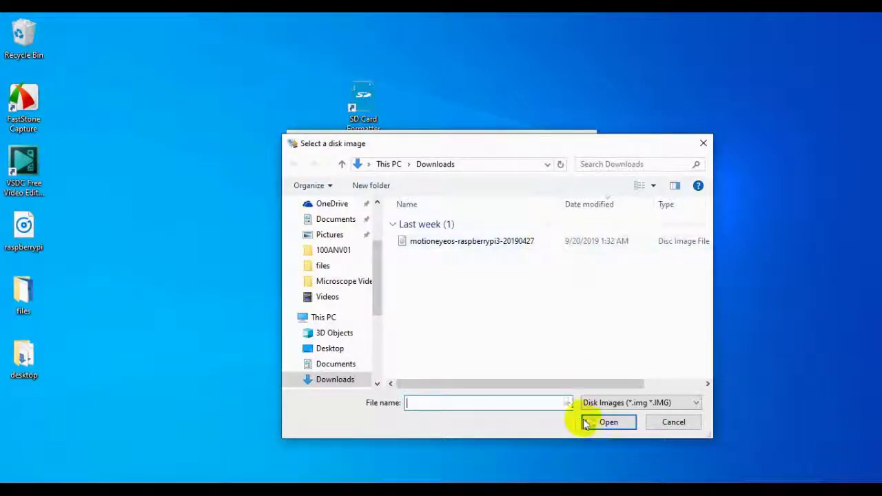
left_click(492, 241)
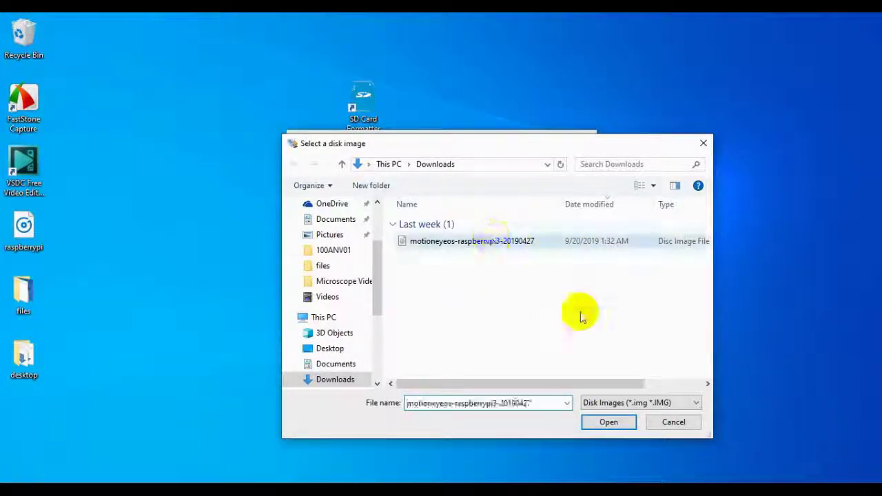
left_click(609, 422)
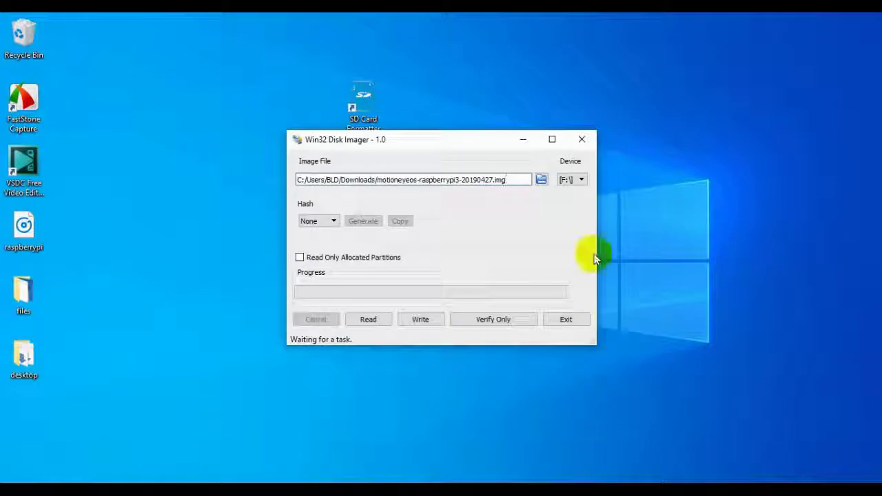
left_click(571, 179)
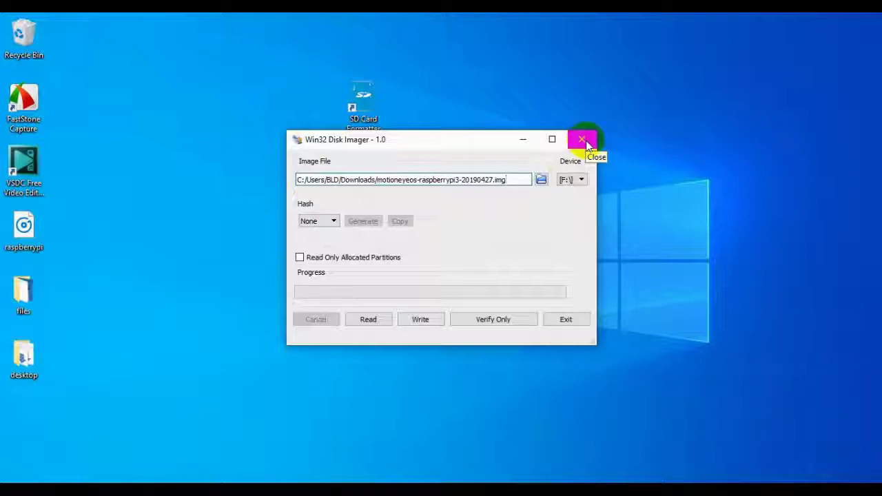
left_click(585, 142)
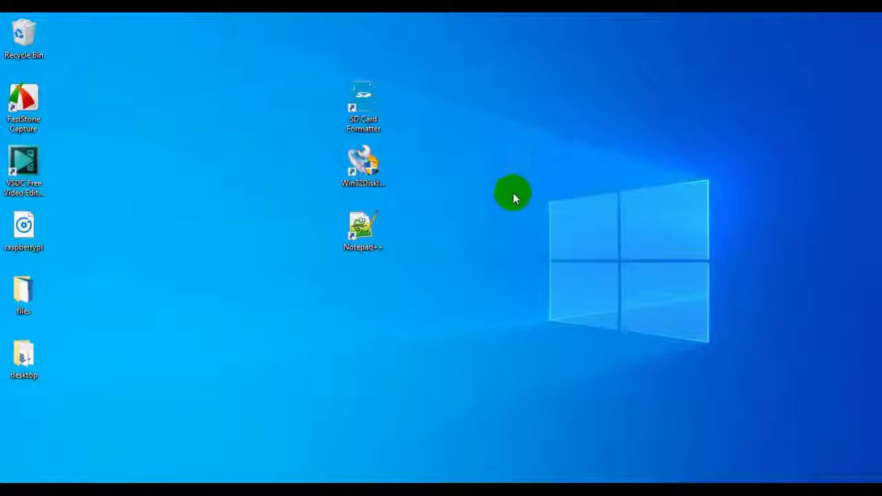
Launch Notepad++, then copy the sample wpa_supplicant config block from the Wifi Preconfiguration wiki.
left_click(366, 234)
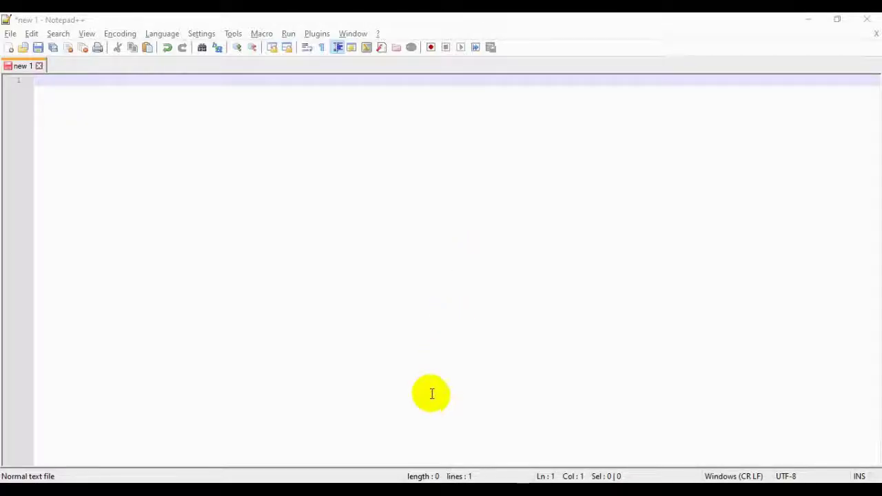
key("alt+Tab")
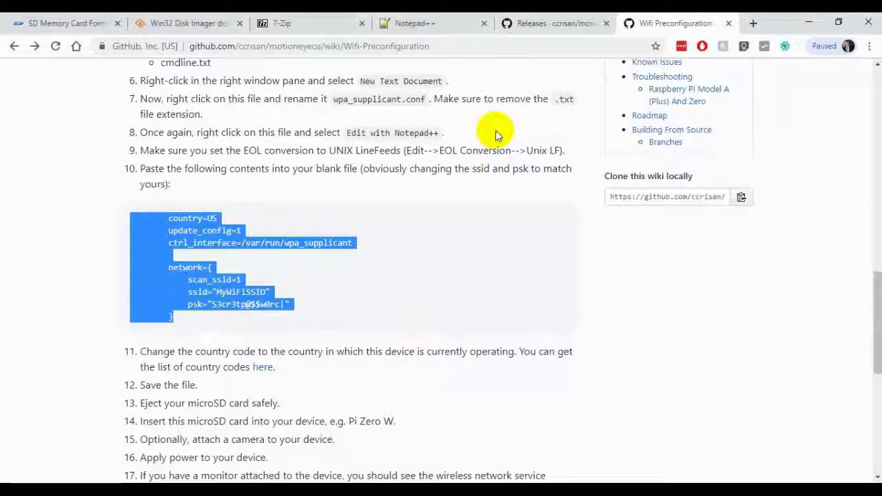
scroll(411, 174, "up", 3)
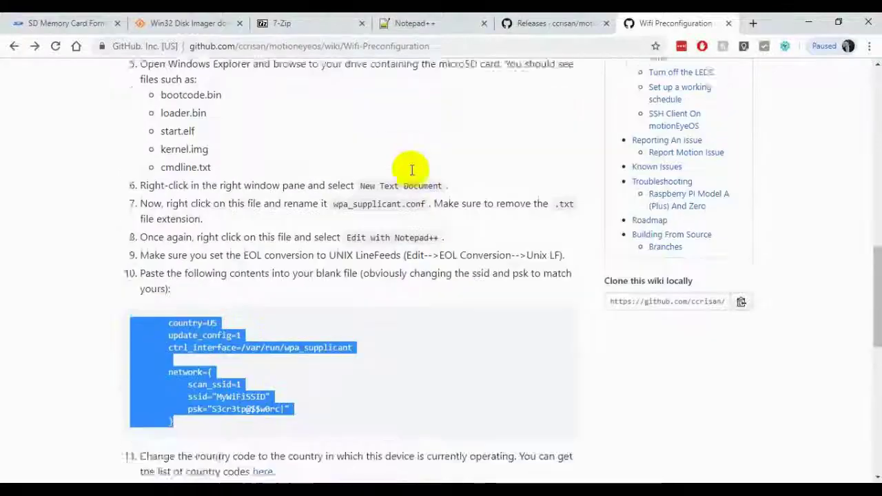
scroll(412, 174, "up", 3)
scroll(412, 173, "down", 3)
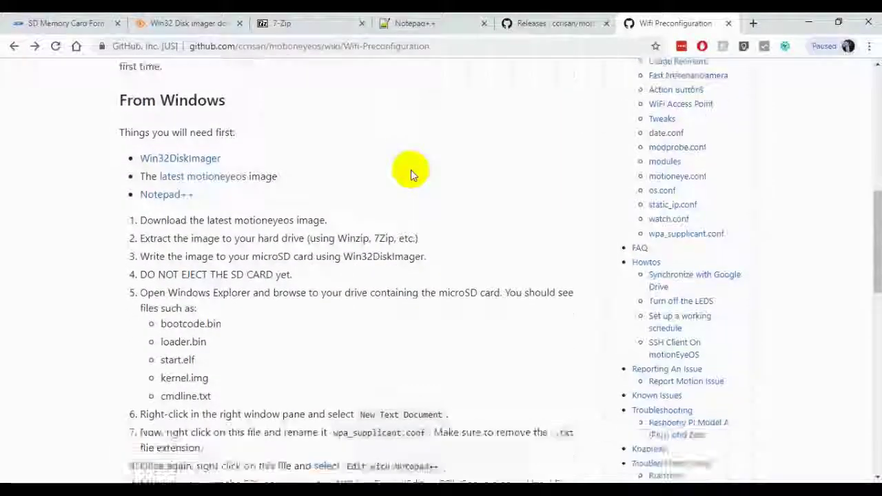
scroll(410, 169, "down", 4)
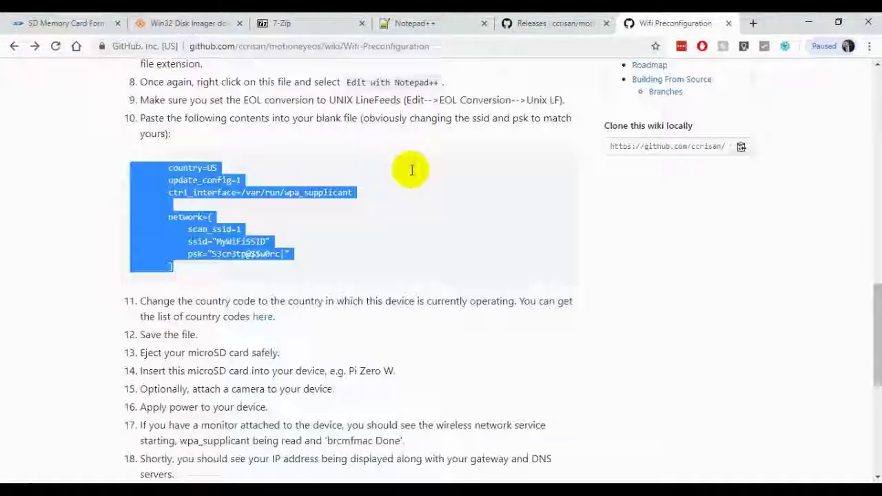
scroll(410, 169, "down", 1)
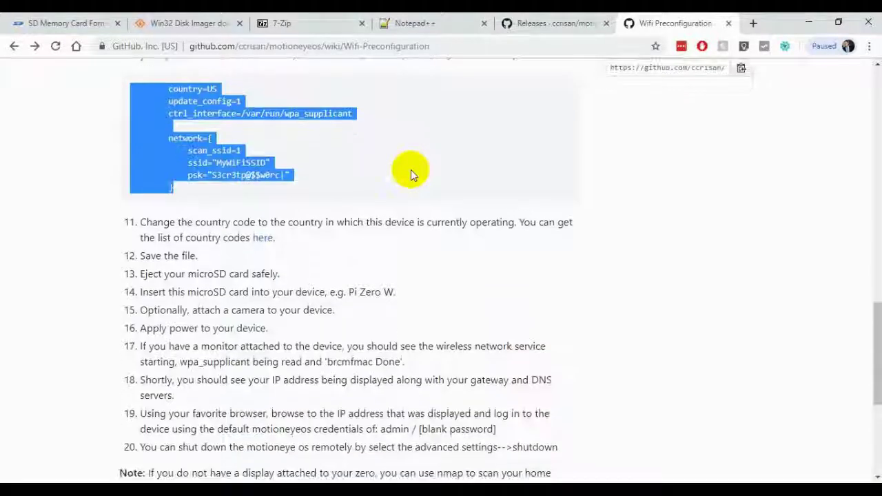
scroll(411, 173, "up", 2)
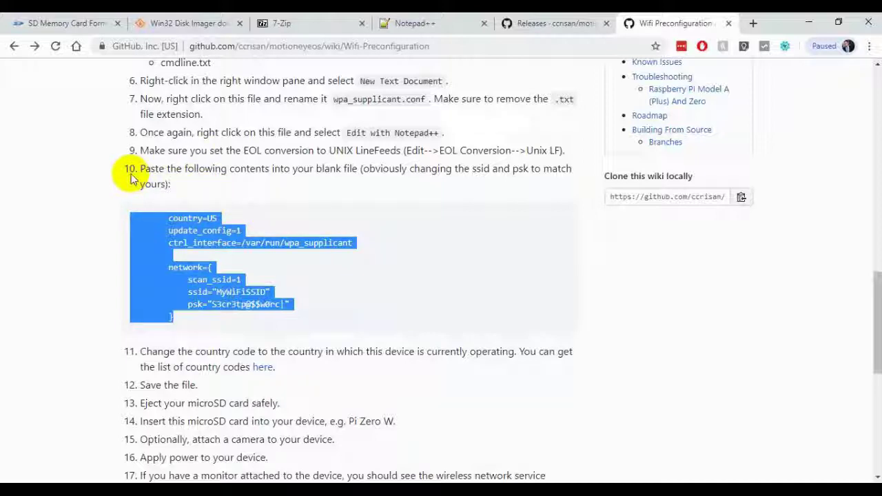
right_click(171, 235)
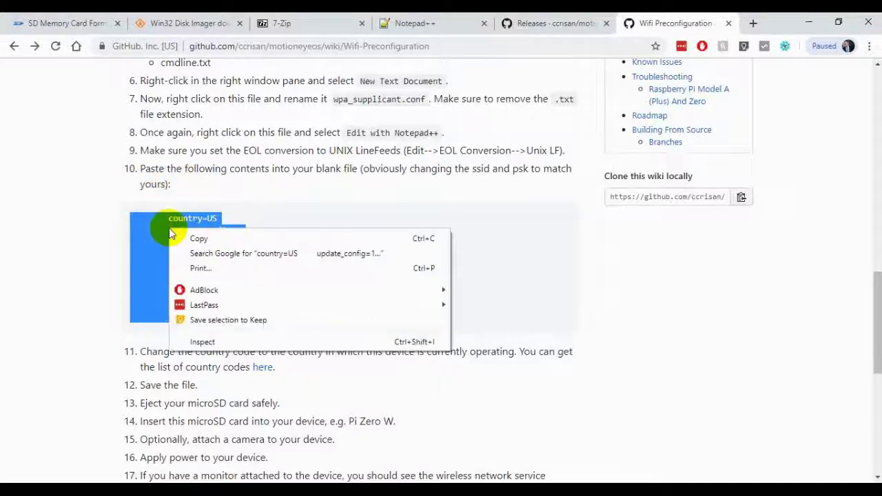
left_click(198, 238)
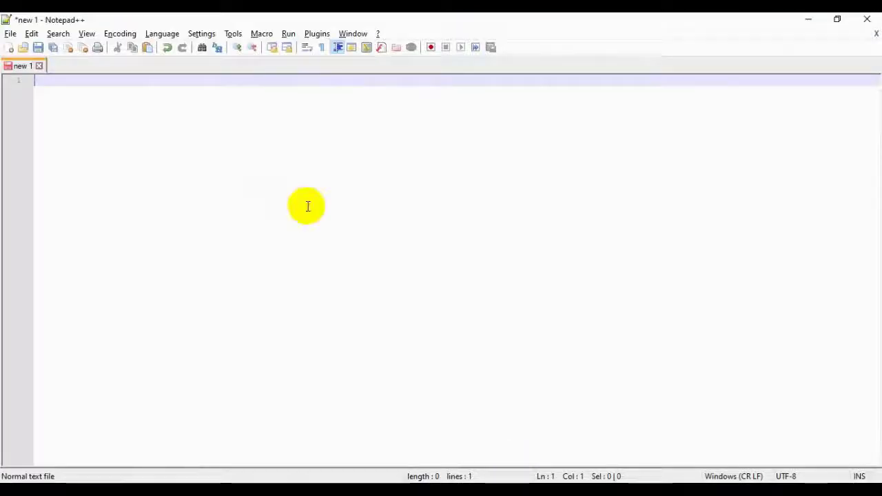
Paste the nine-line wpa_supplicant config into new 1 and highlight its ssid and psk placeholders.
right_click(66, 87)
left_click(104, 120)
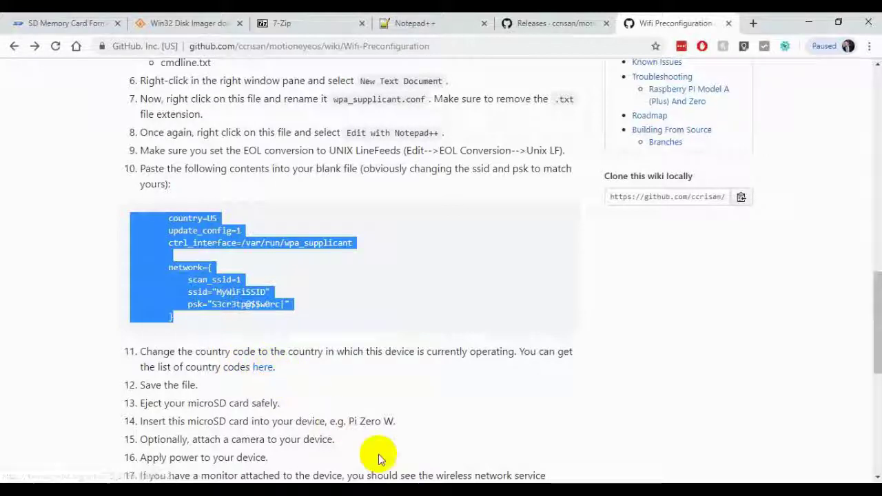
mouse_move(523, 490)
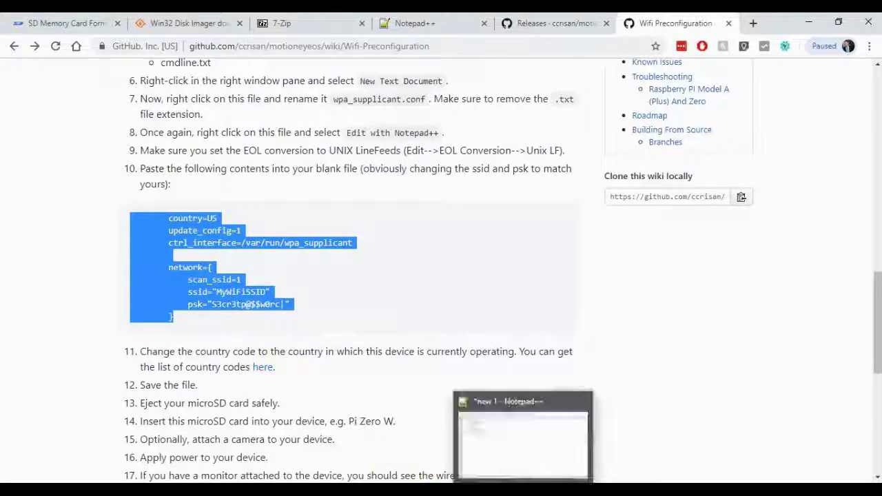
left_click(523, 441)
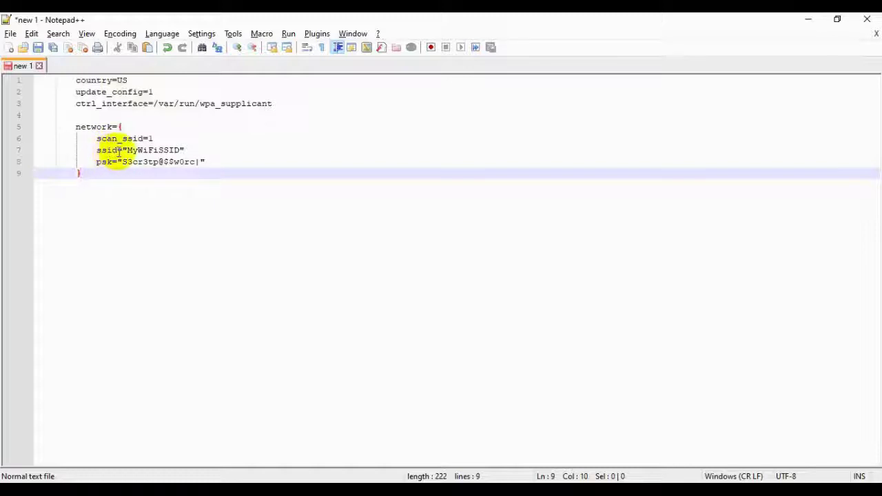
left_click_drag(127, 149, 179, 150)
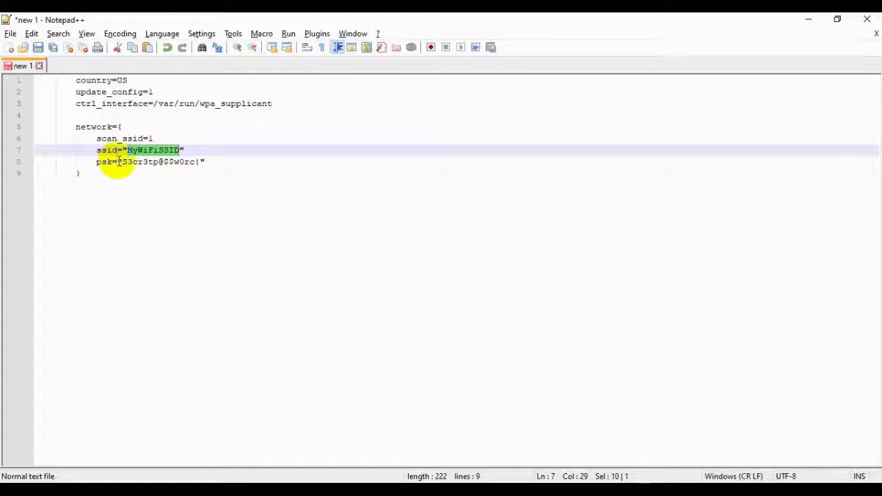
left_click_drag(122, 161, 199, 161)
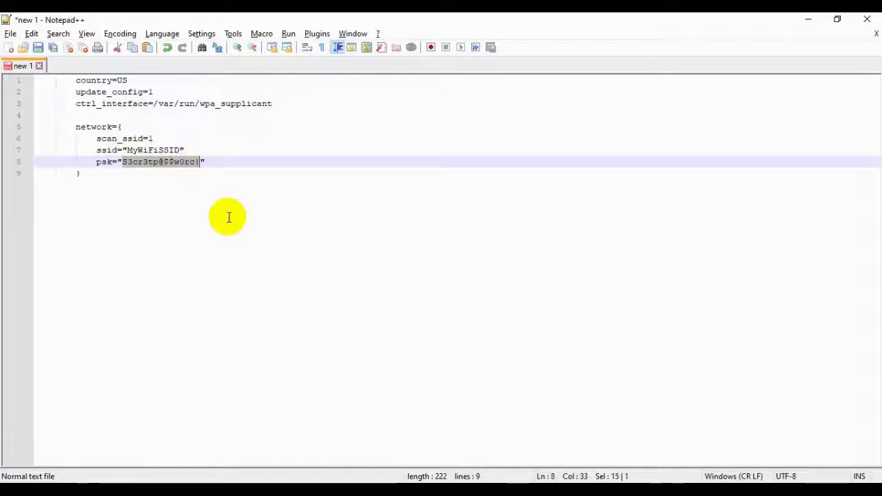
Use Edit > EOL Conversion to switch new 1 to Unix (LF) line endings.
left_click(132, 177)
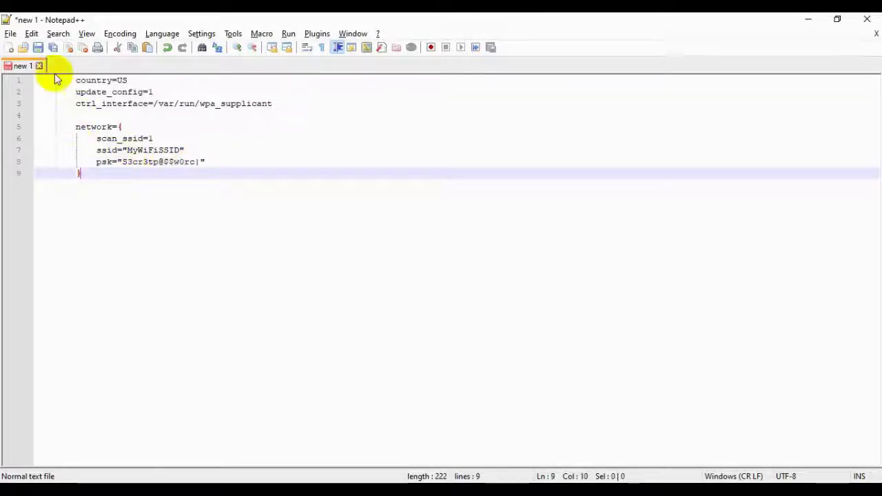
left_click(32, 34)
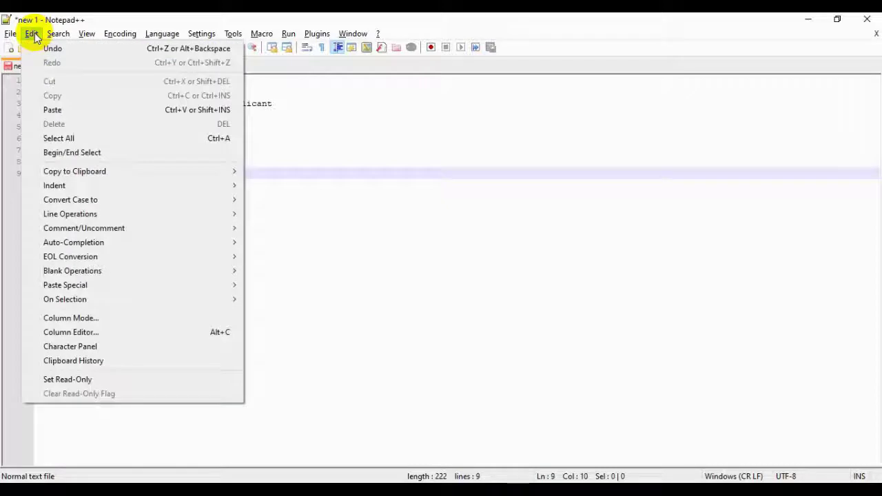
mouse_move(73, 256)
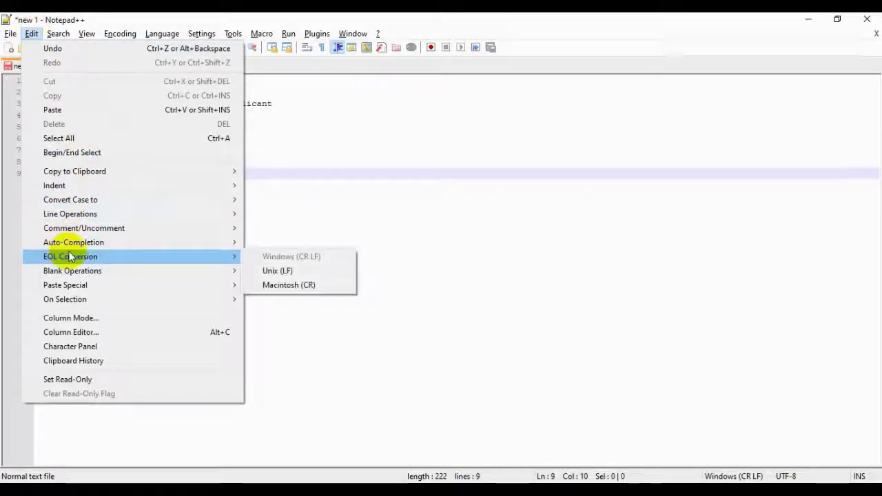
left_click(280, 271)
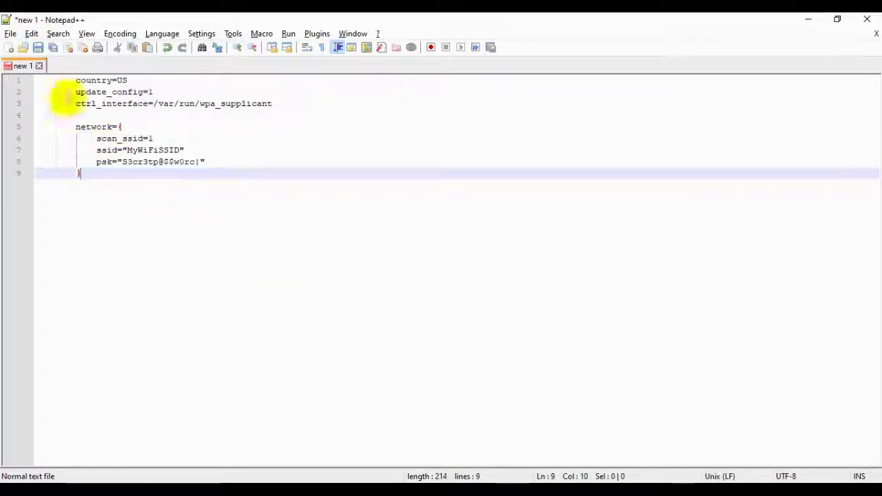
Start Save As and navigate through This PC to USB Drive (F:).
left_click(11, 34)
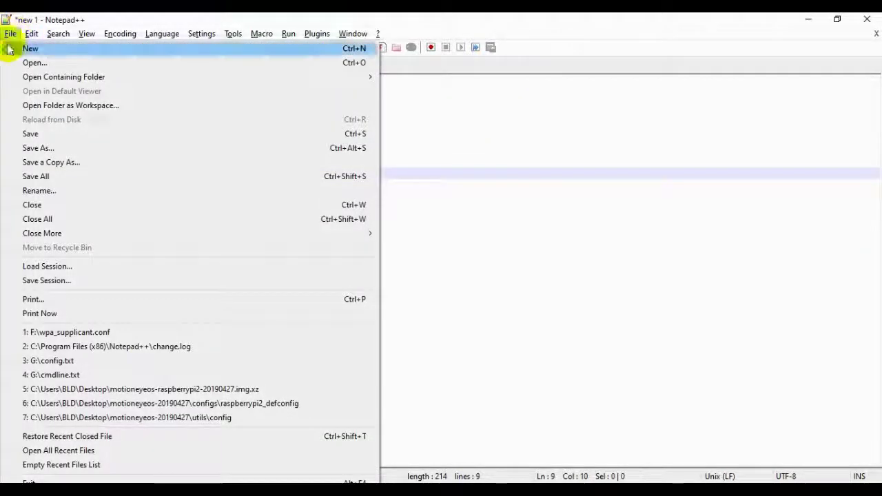
left_click(45, 147)
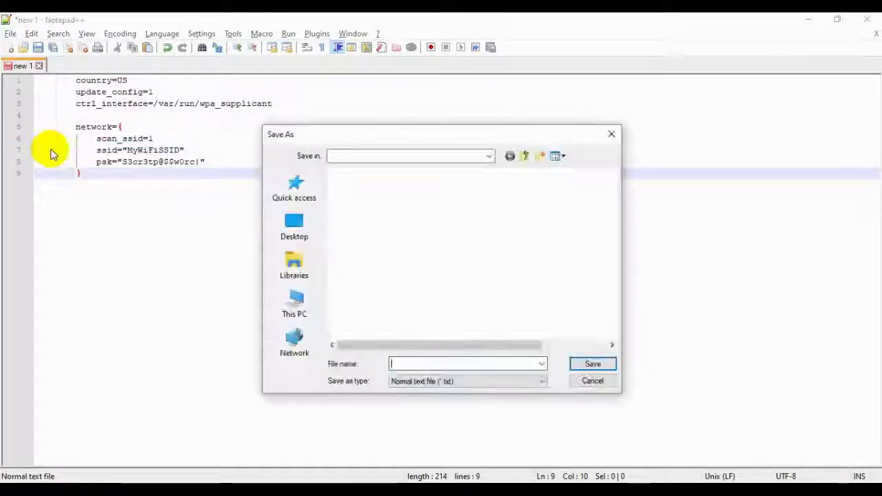
left_click(300, 300)
scroll(378, 264, "down", 5)
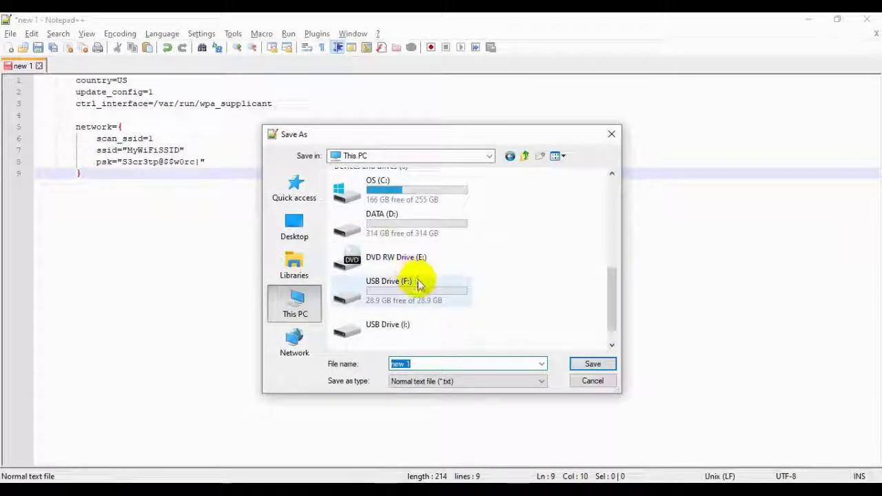
left_click(417, 286)
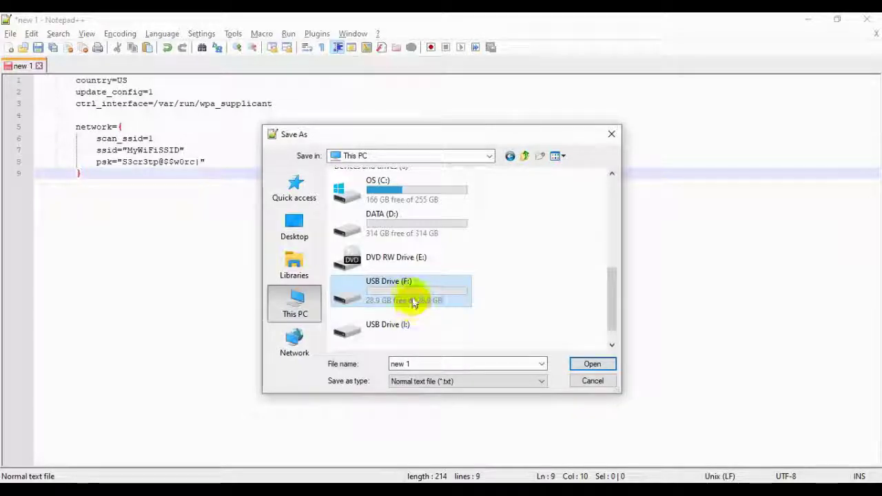
double_click(412, 296)
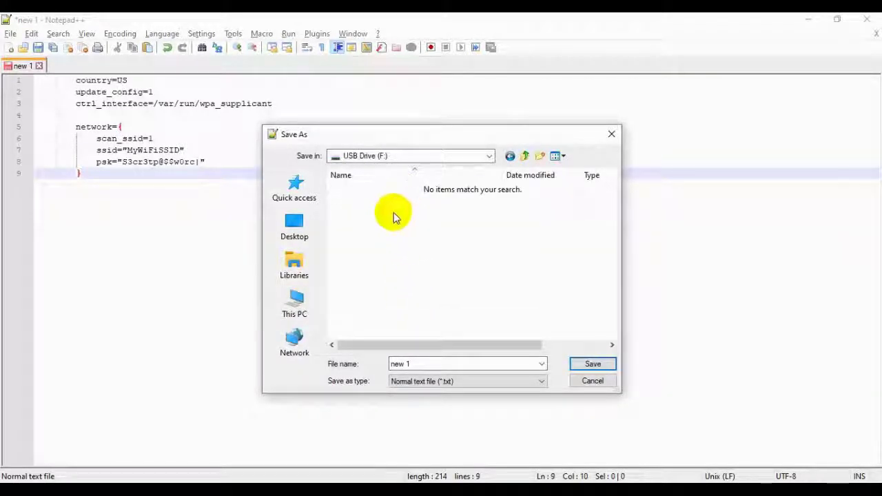
Replace the default file name with wpa_supplicant.conf, checking the wiki for the name.
left_click(416, 482)
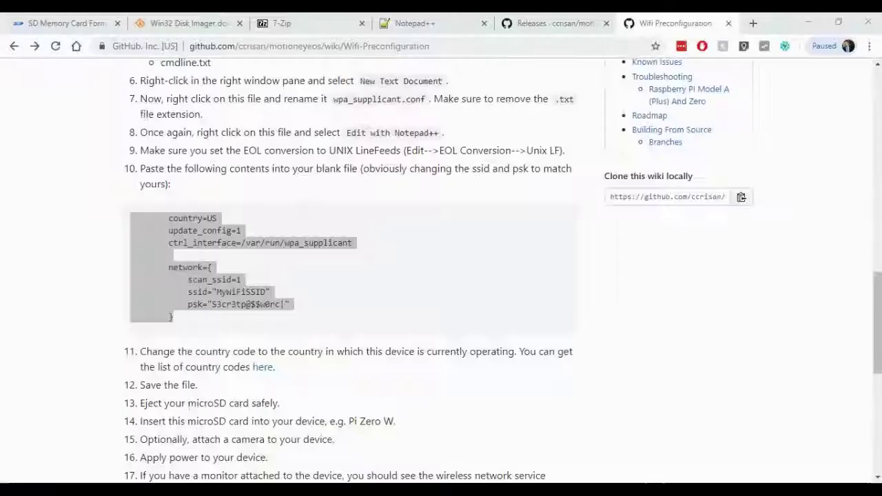
scroll(275, 249, "up", 4)
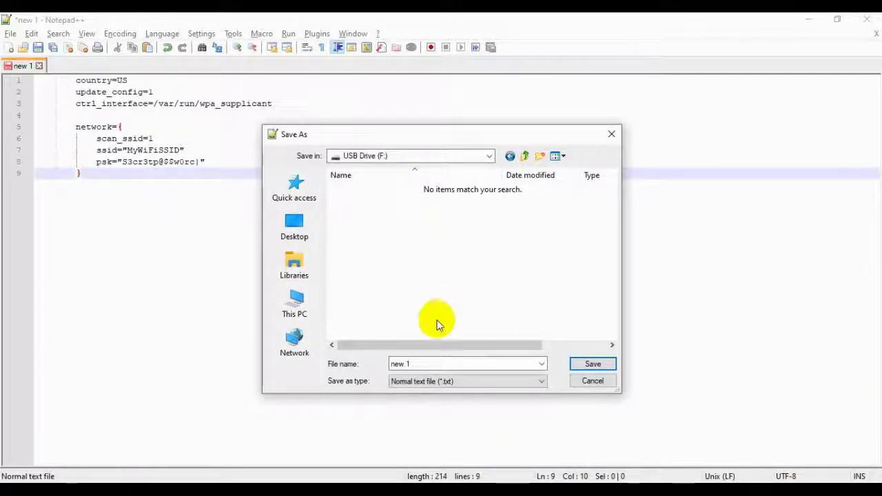
left_click_drag(419, 364, 391, 364)
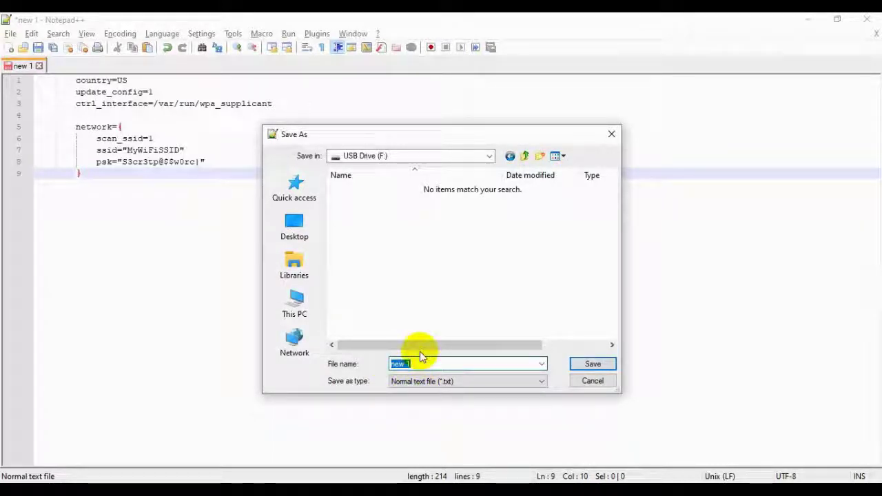
type("wpa")
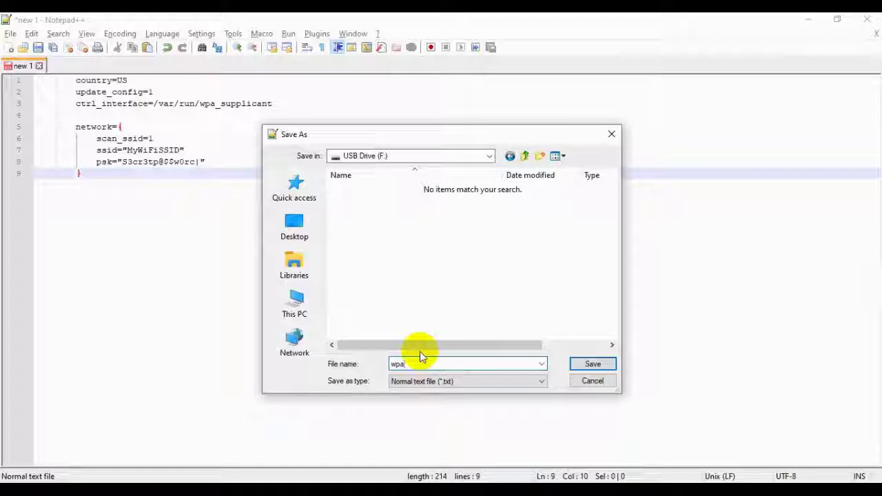
type("_supplicant.con")
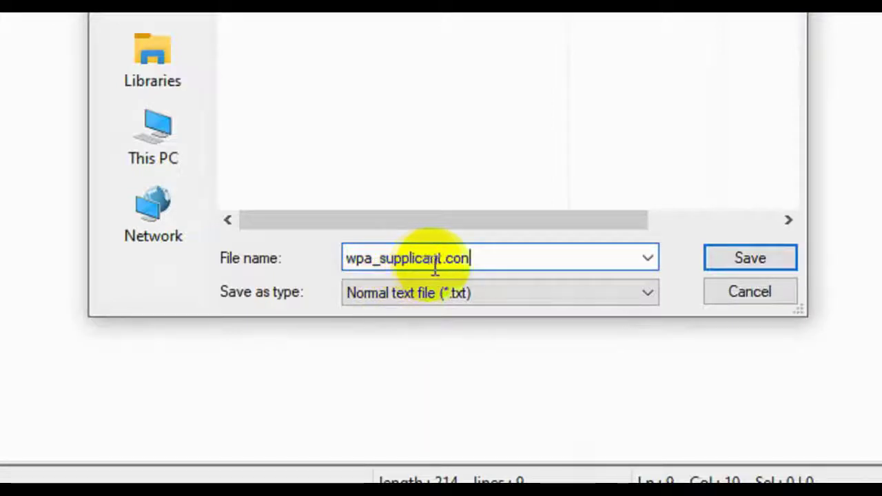
type("f")
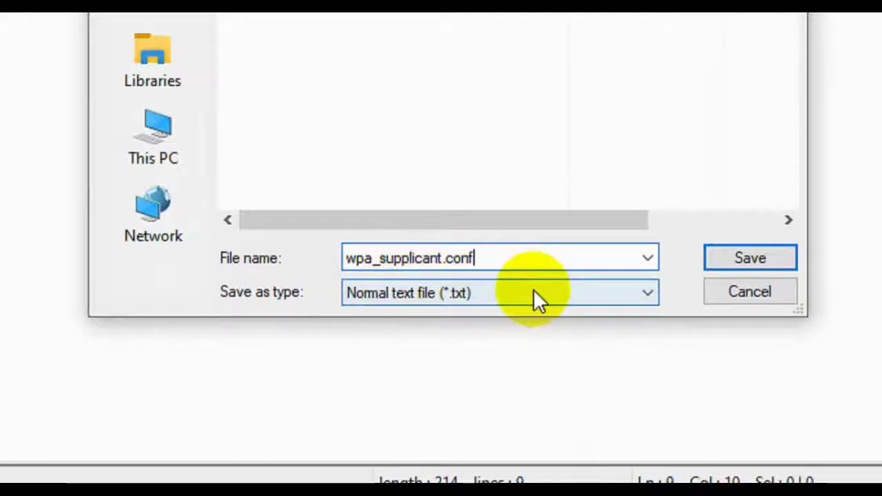
Set Save as type to All types (*.*), then close the save dialog without saving.
left_click(640, 290)
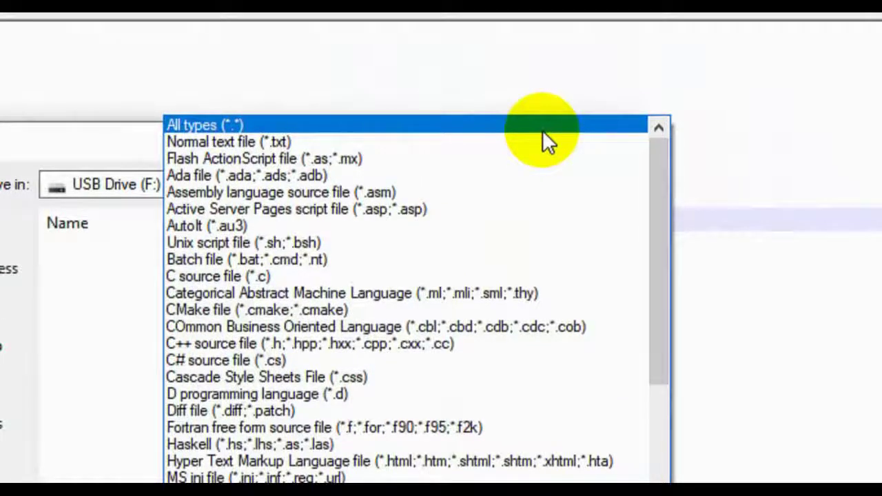
left_click(543, 131)
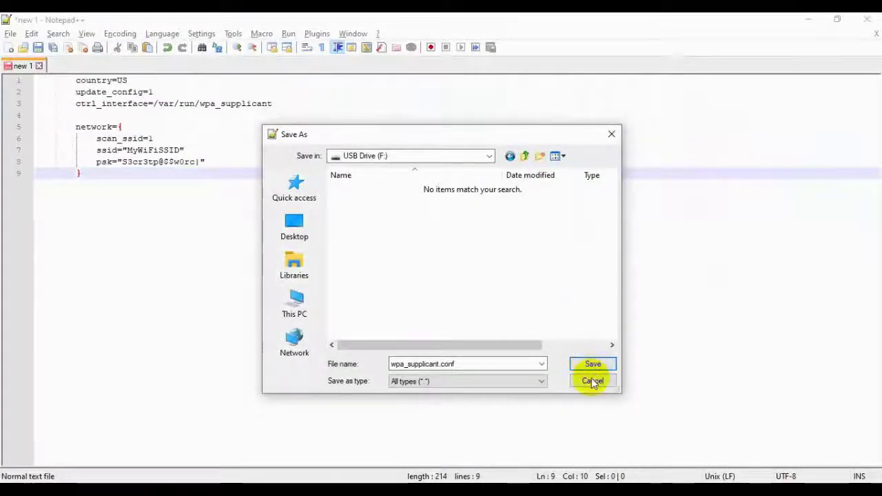
left_click(612, 136)
left_click(806, 21)
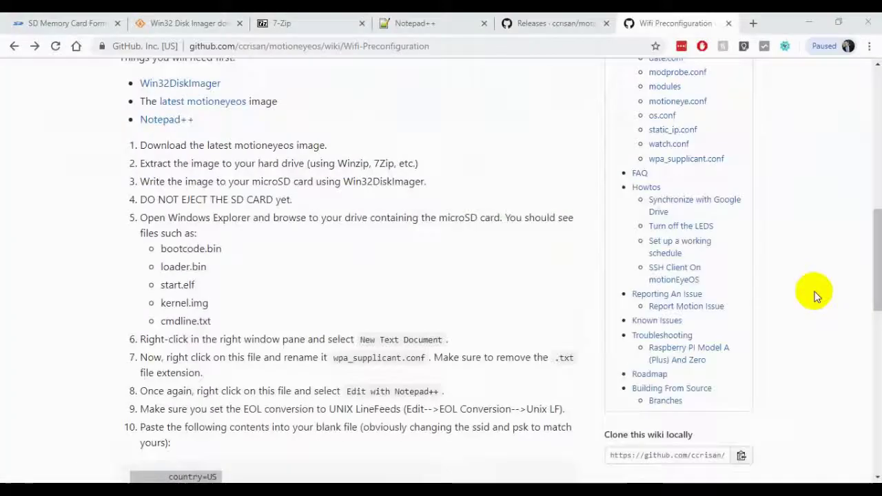
left_click_drag(131, 475, 207, 483)
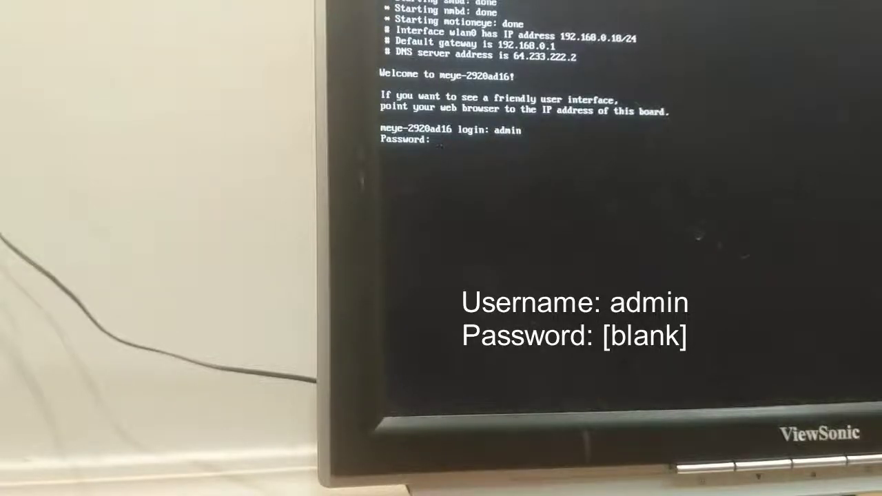
Log in as admin with an empty password to reach the root shell.
key("Return")
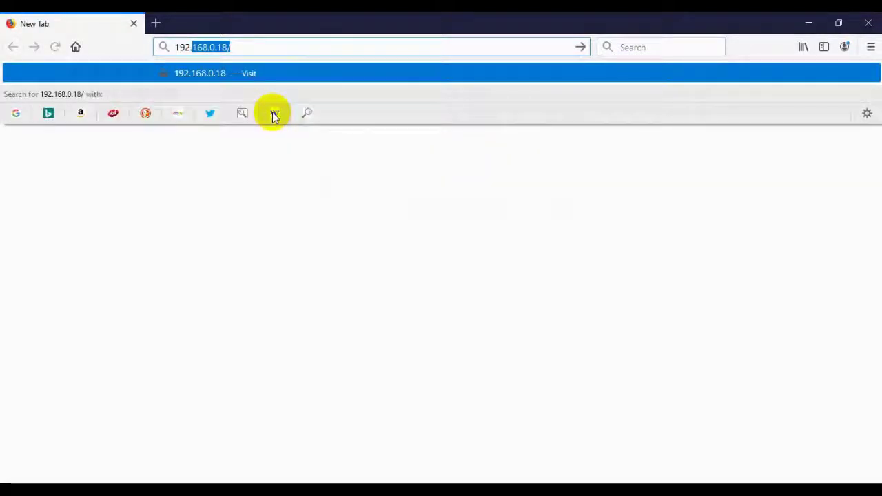
Enter the board's address 192.168.0.18 in Firefox's address bar.
type("168.0")
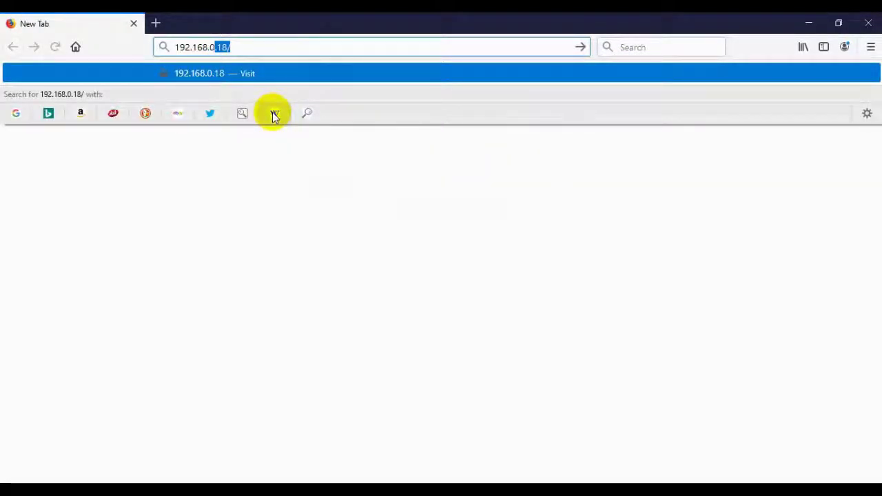
type(".18")
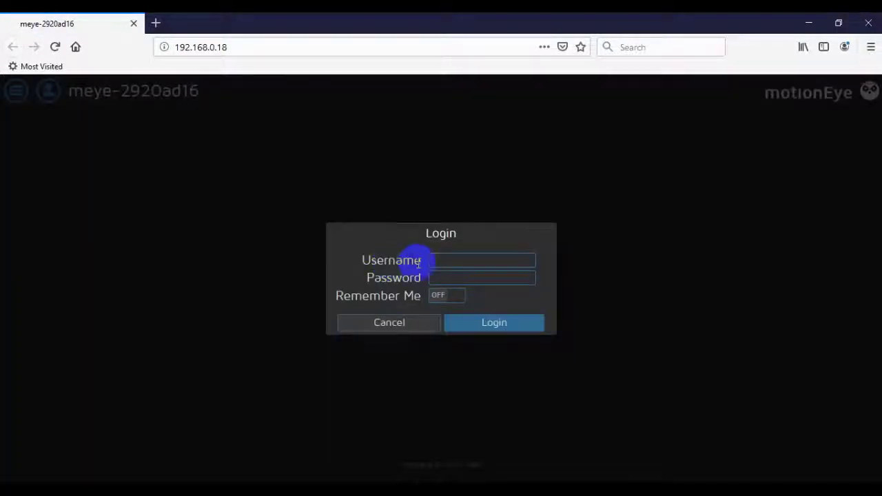
Log in to motionEye as admin with an empty password.
left_click(451, 260)
type("admin")
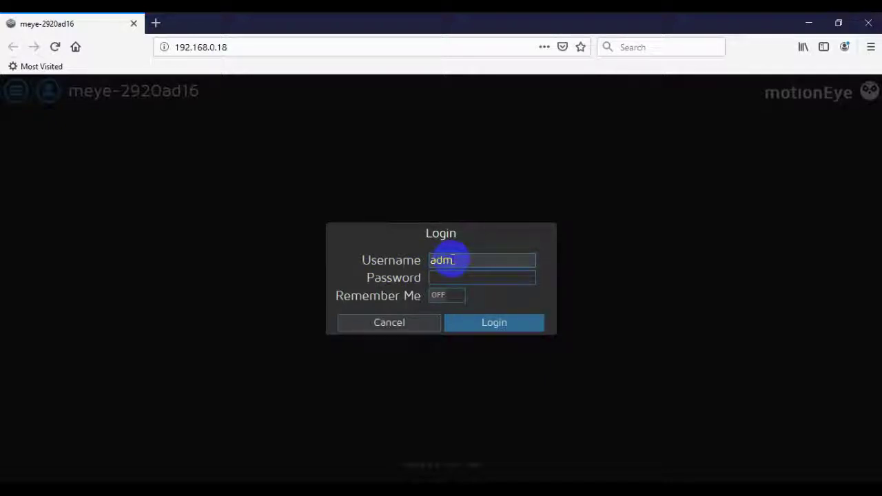
left_click(452, 260)
key("Tab")
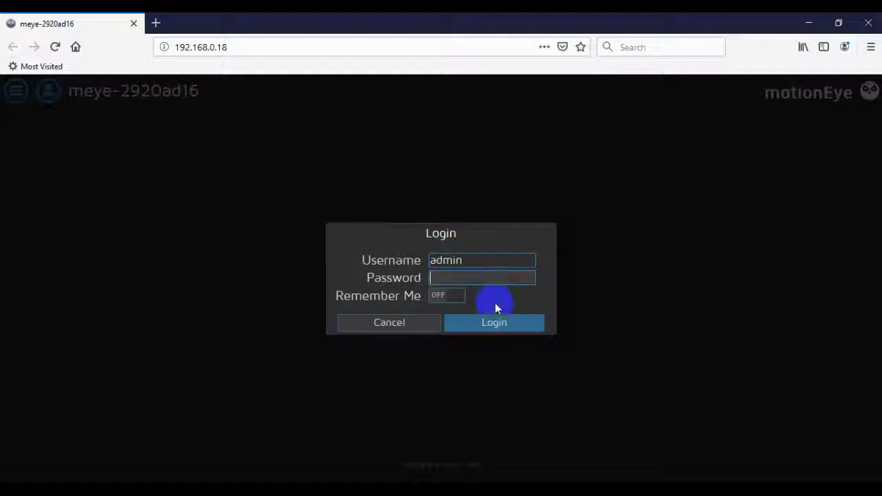
left_click(494, 323)
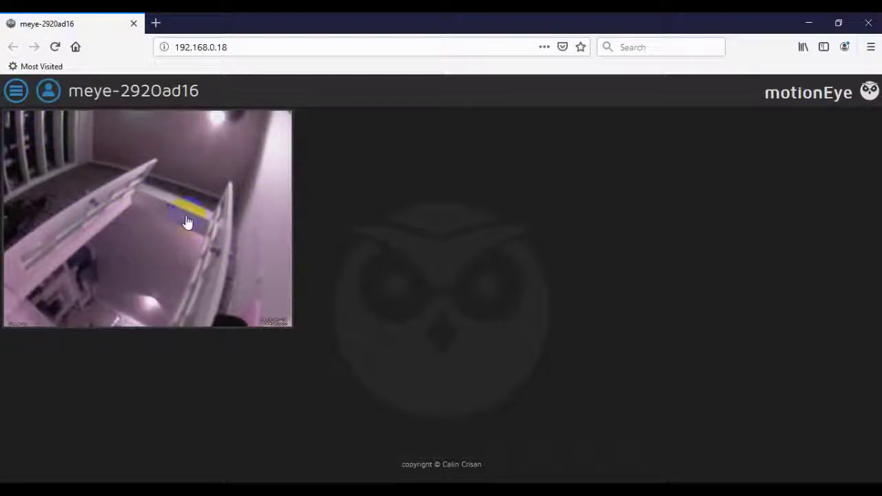
Once the live camera feed loads, open the motionEye settings panel.
left_click(17, 92)
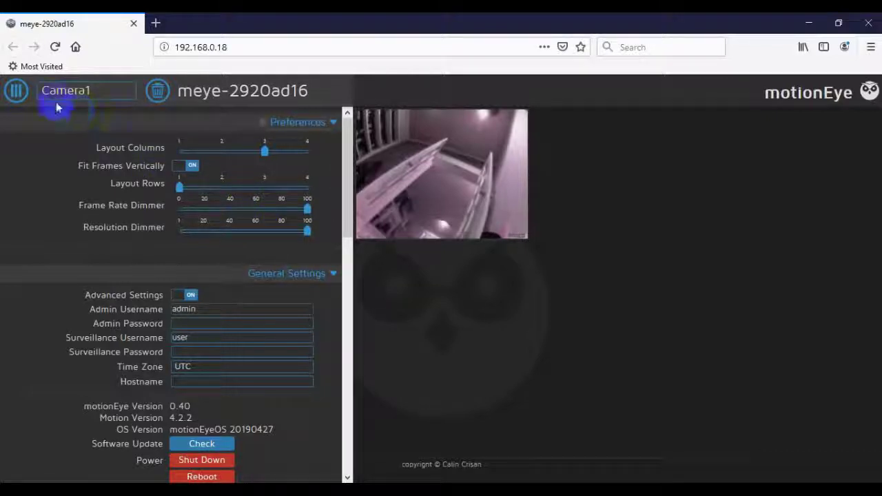
Close and reopen the settings panel, then collapse the Preferences section.
left_click(16, 91)
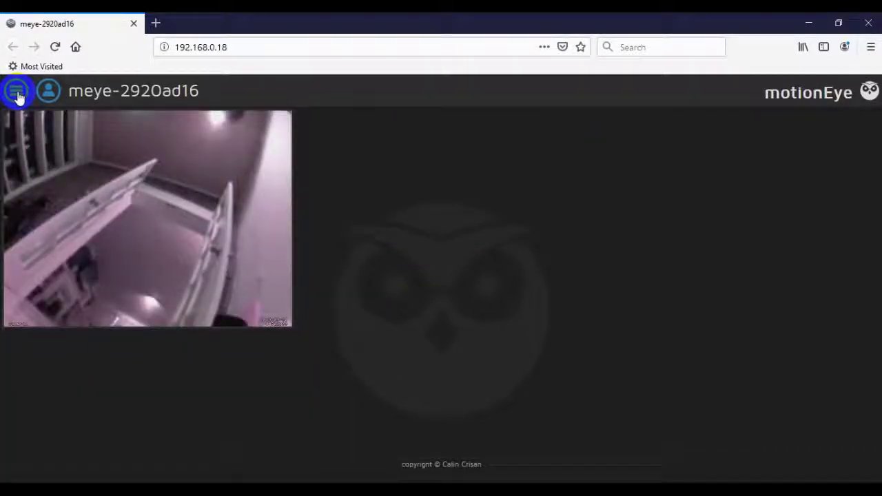
left_click(17, 92)
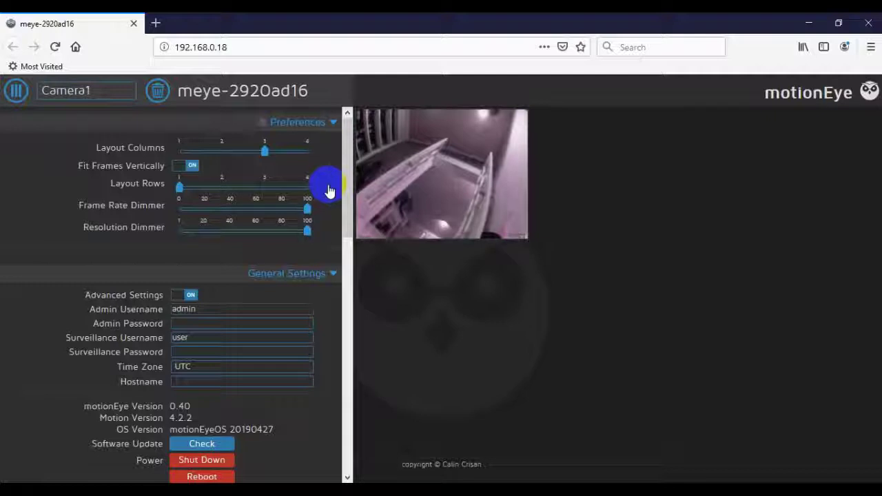
left_click(333, 122)
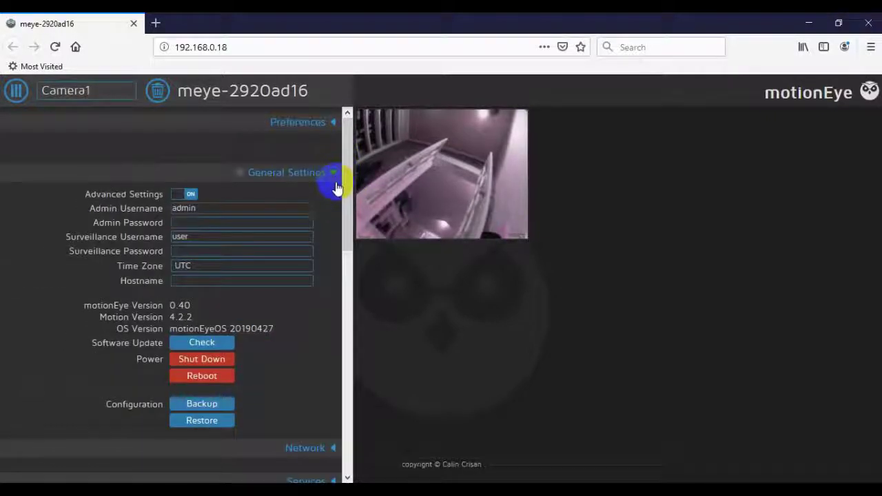
Collapse General Settings and Video Device, then scroll through the remaining section headings.
left_click(337, 184)
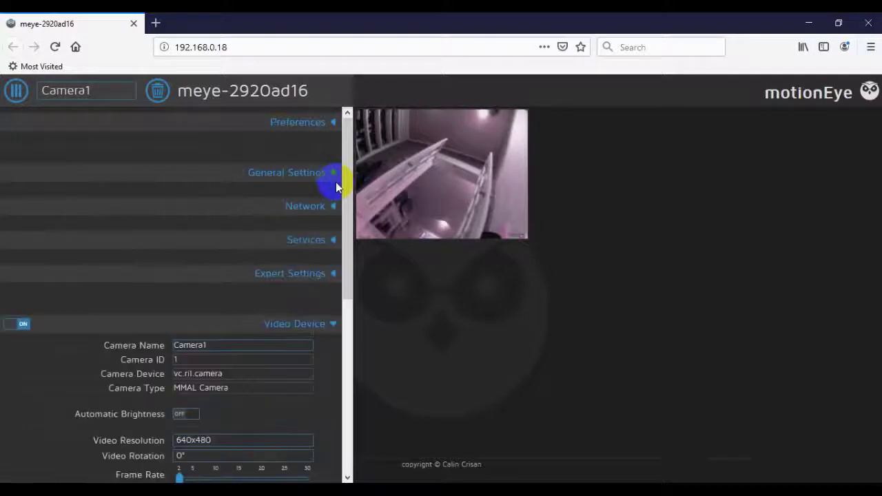
left_click(334, 323)
scroll(335, 324, "down", 3)
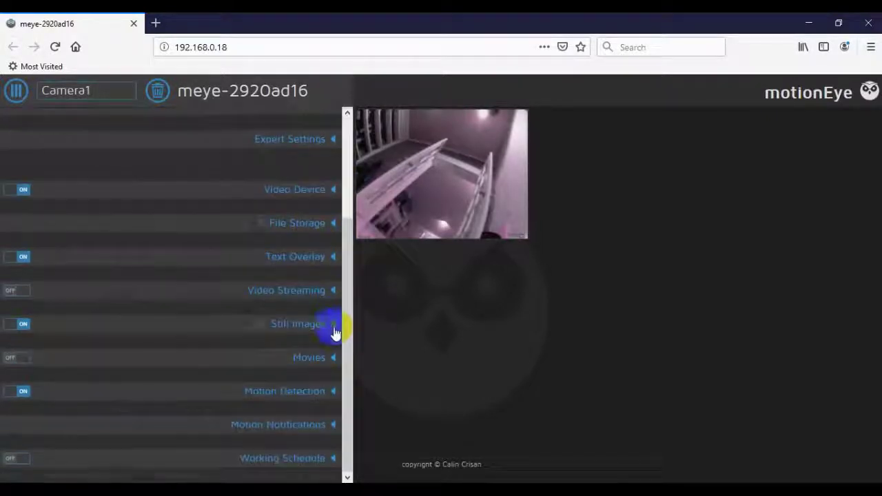
scroll(335, 329, "up", 1)
scroll(334, 331, "up", 2)
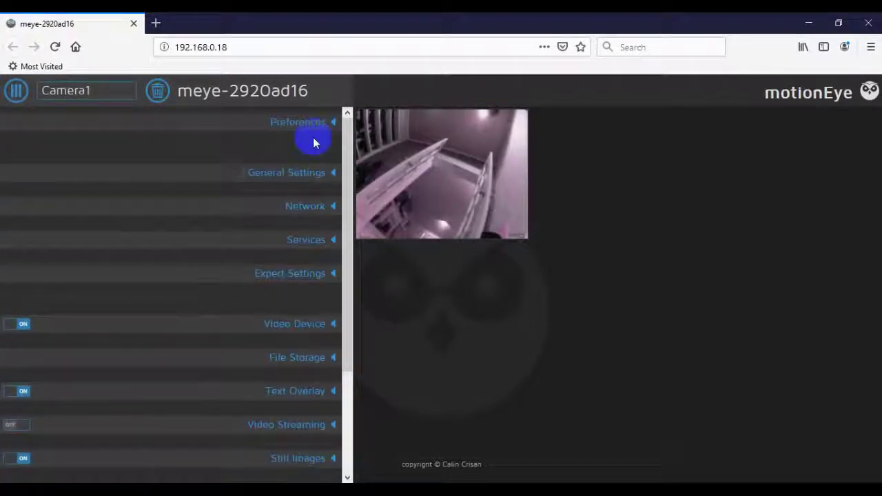
scroll(301, 376, "down", 3)
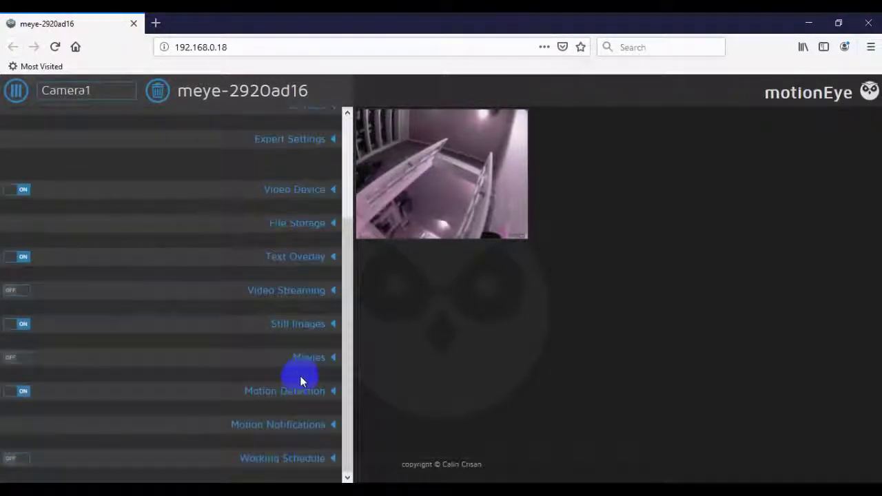
scroll(301, 376, "up", 1)
scroll(300, 375, "up", 2)
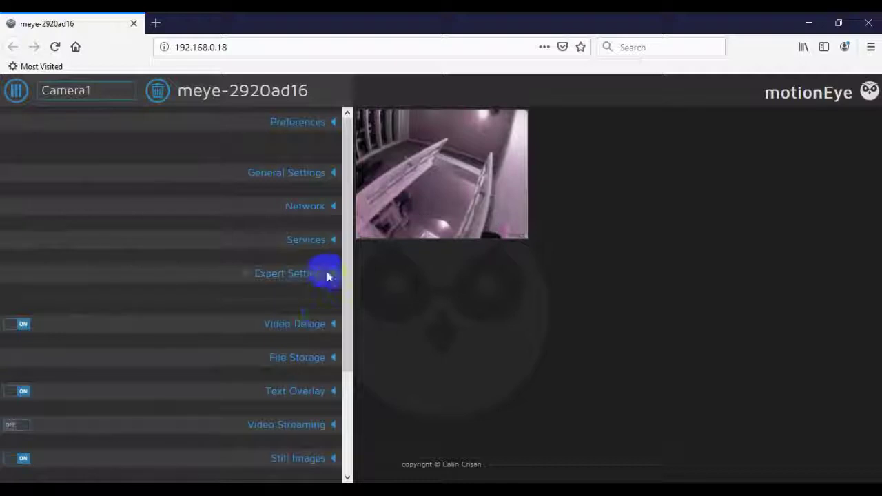
Expand General Settings and scroll through its options.
left_click(335, 177)
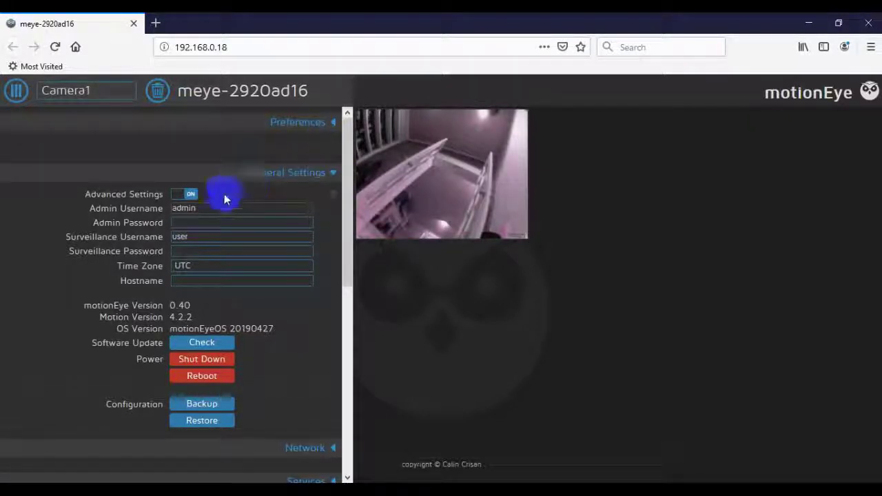
scroll(233, 214, "down", 4)
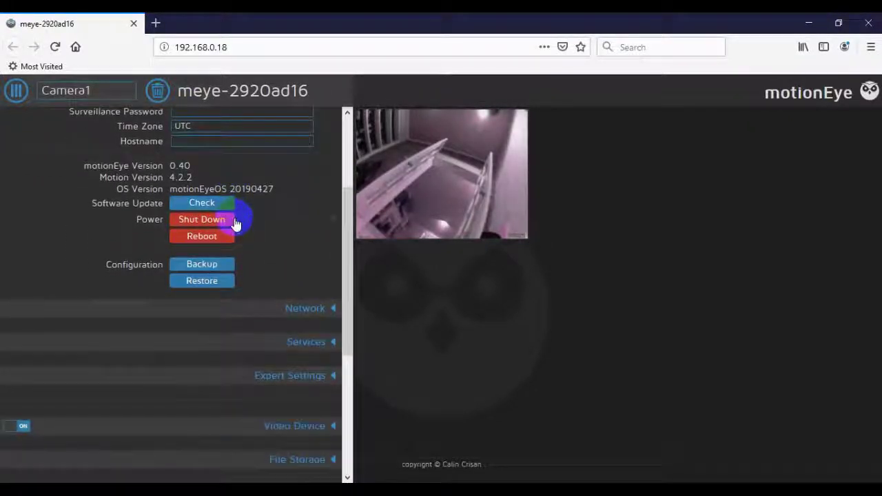
scroll(234, 219, "up", 2)
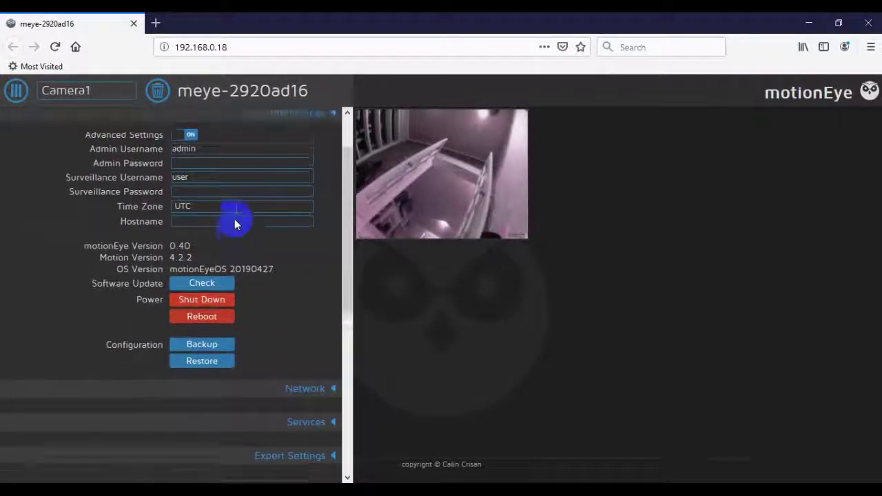
scroll(234, 218, "up", 2)
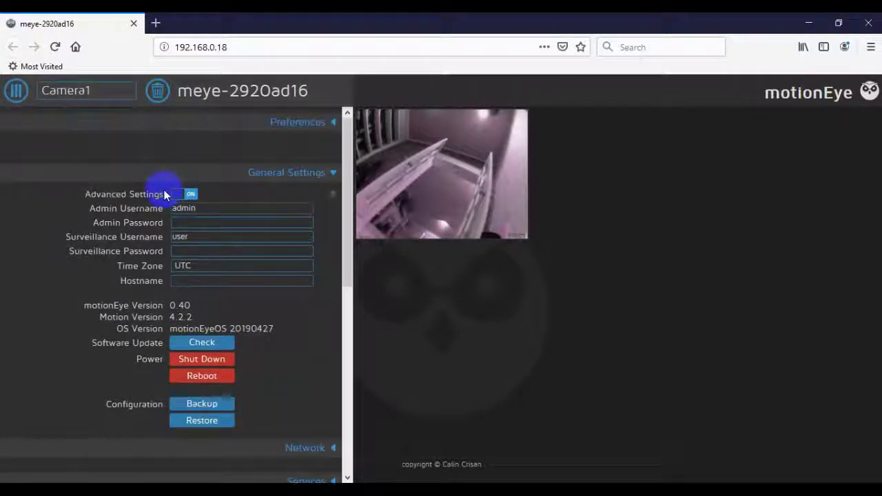
Switch Advanced Settings off and back on, revealing Time Zone, Hostname and Expert Settings.
left_click(187, 195)
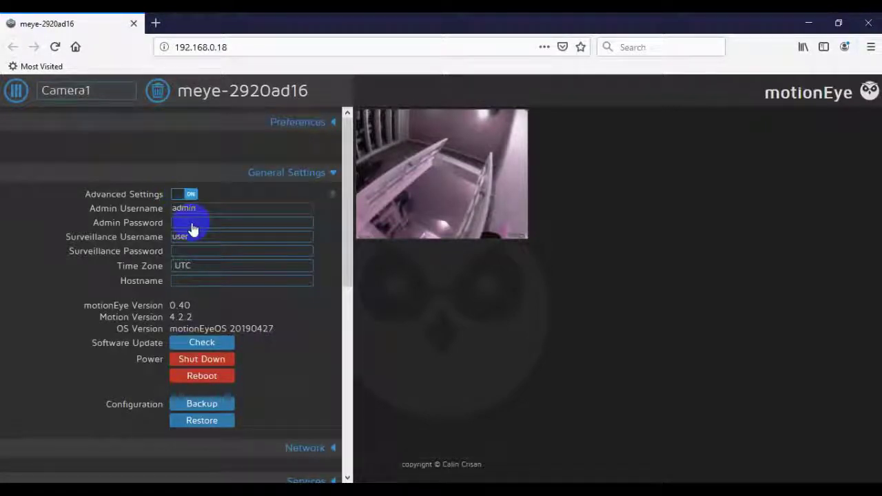
left_click(188, 195)
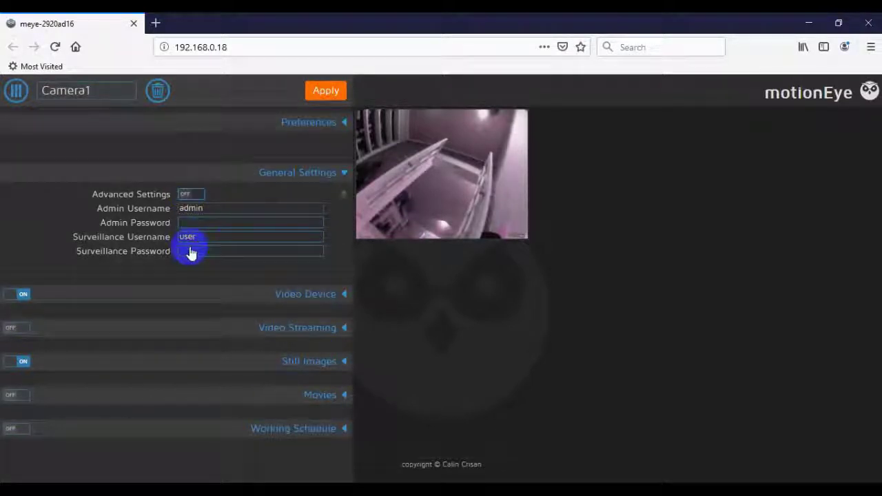
key("space")
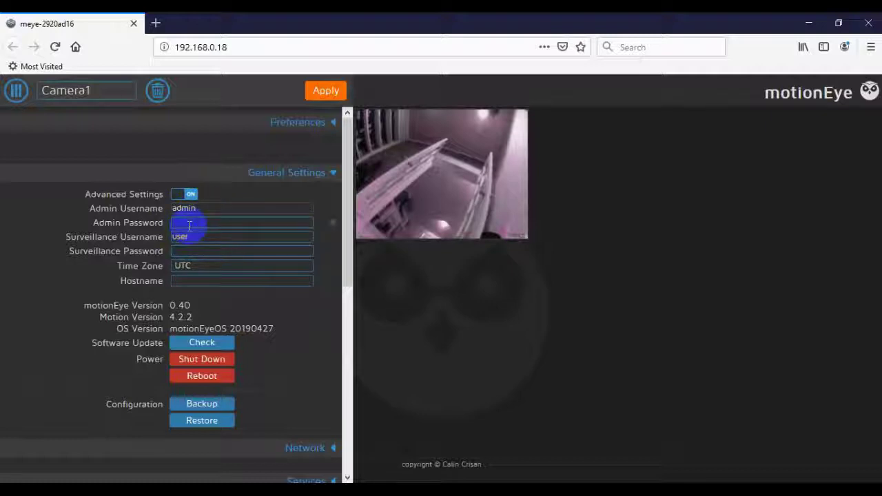
scroll(190, 226, "down", 4)
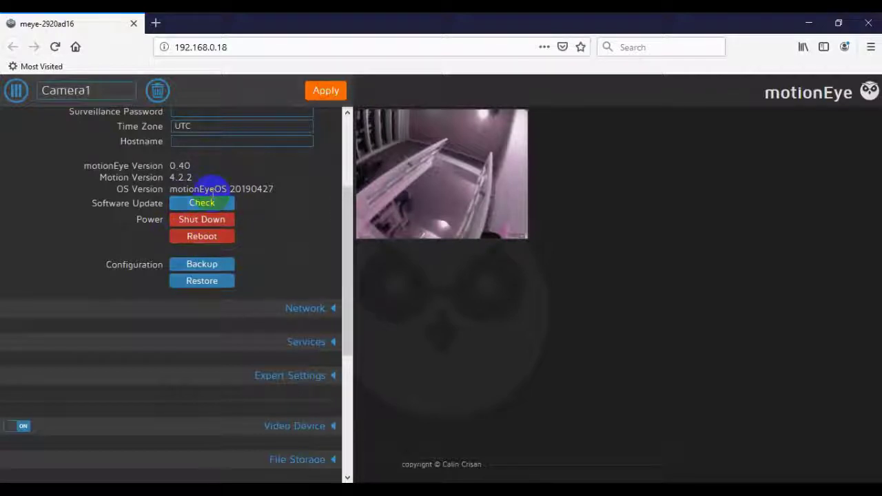
scroll(213, 193, "down", 4)
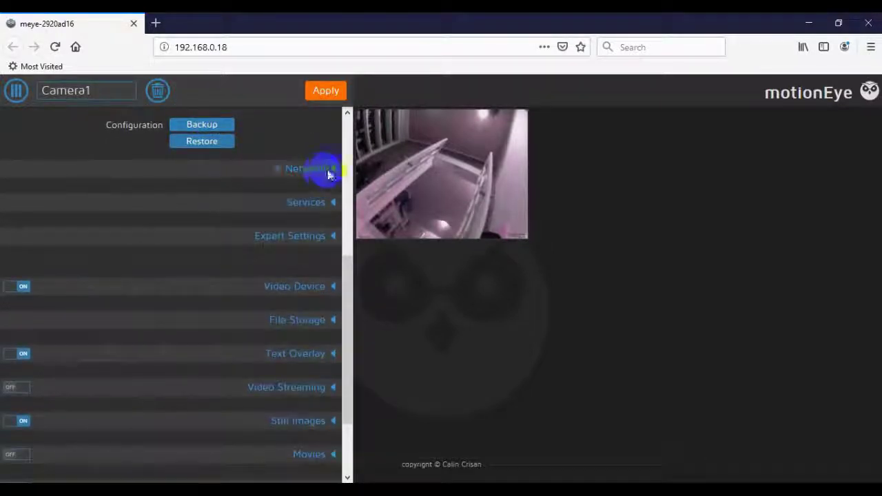
Glance at Network, then expand Motion Detection to show threshold, noise and despeckle options.
left_click(323, 211)
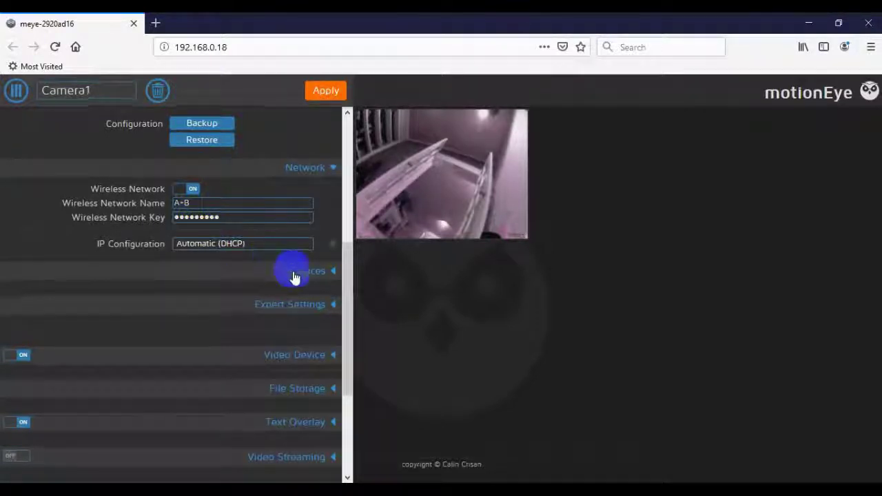
scroll(294, 274, "down", 5)
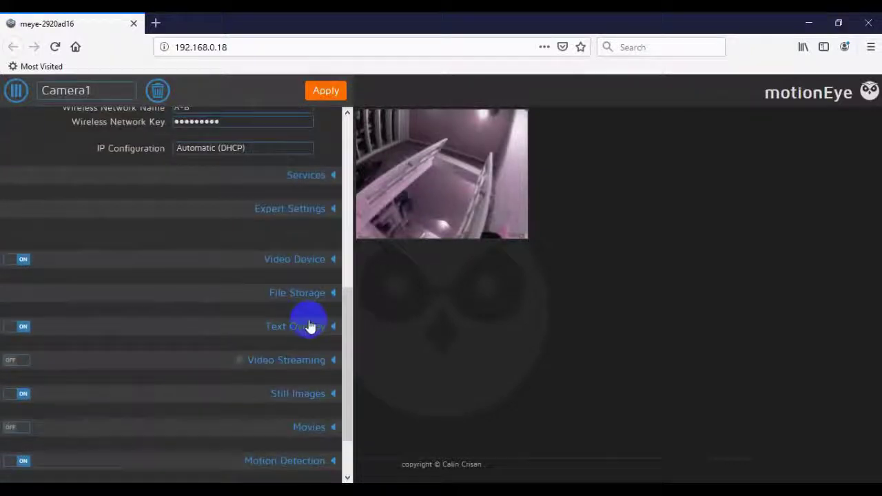
left_click(309, 366)
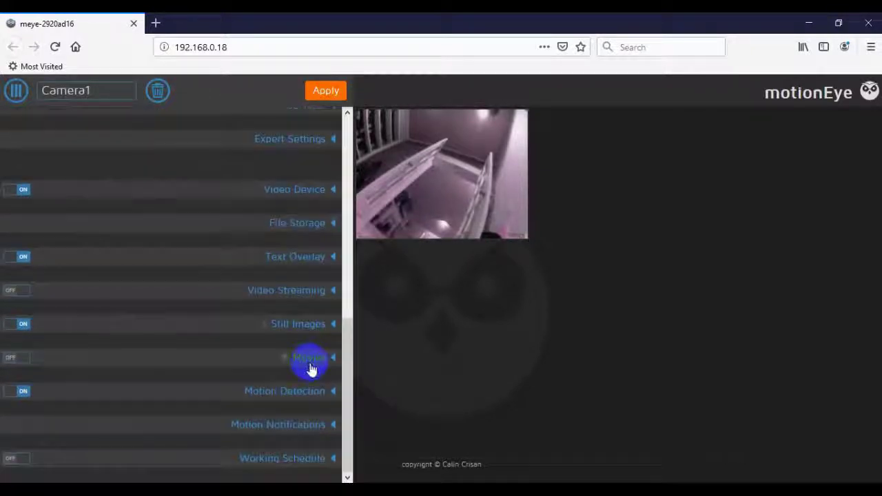
left_click(334, 394)
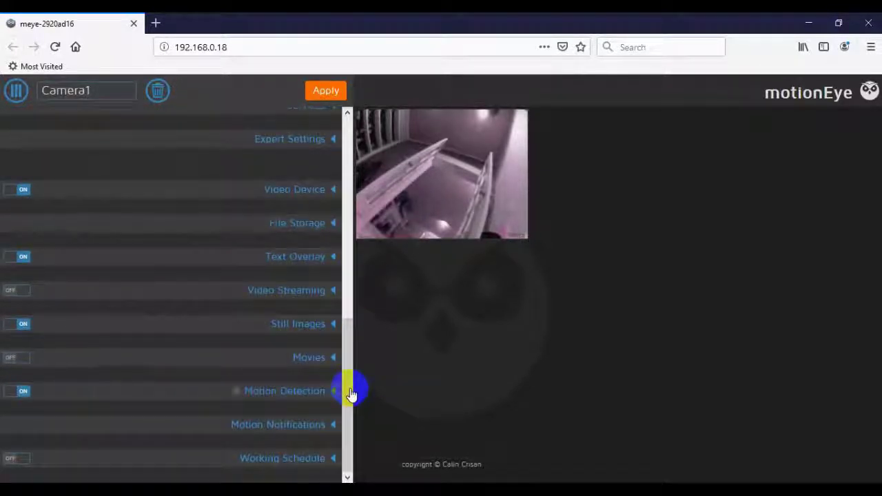
left_click(297, 395)
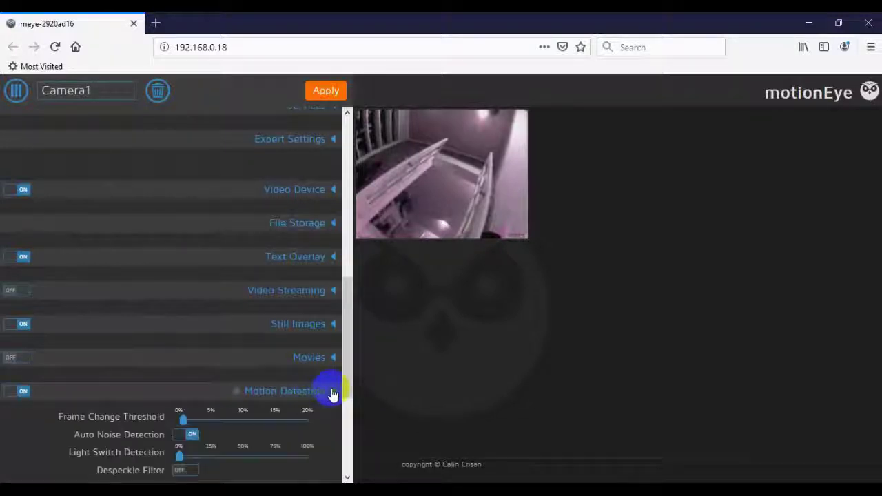
Nudge the Frame Change Threshold just above 0% and expand Motion Notifications.
scroll(330, 393, "down", 4)
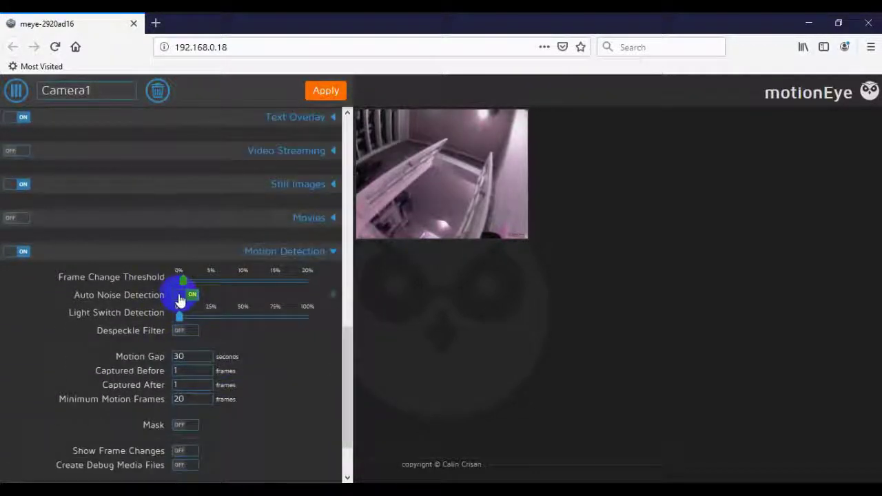
left_click_drag(184, 284, 187, 282)
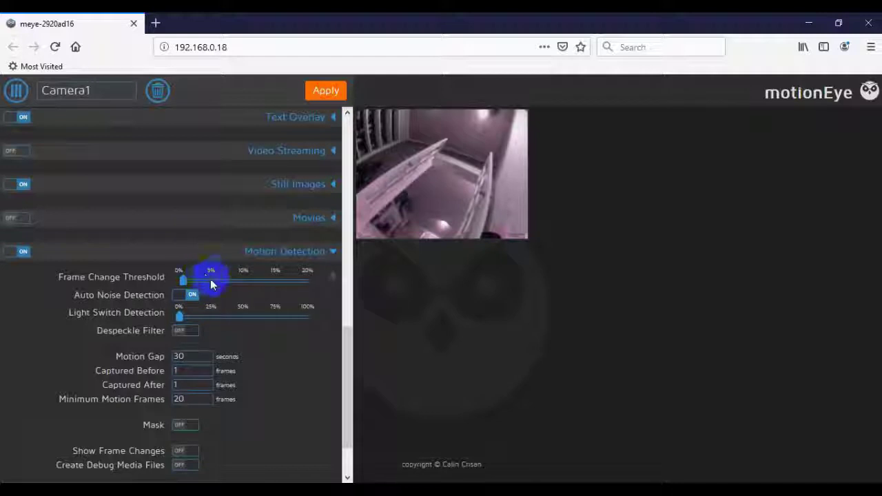
scroll(213, 310, "down", 2)
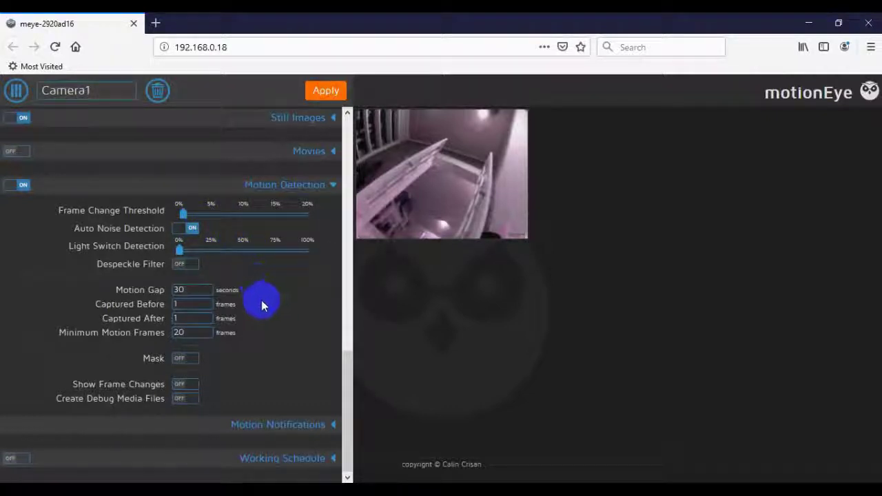
left_click(336, 428)
Review the e-mail alert fields: recipient address, SMTP server, port, account, password and sender.
scroll(315, 405, "down", 2)
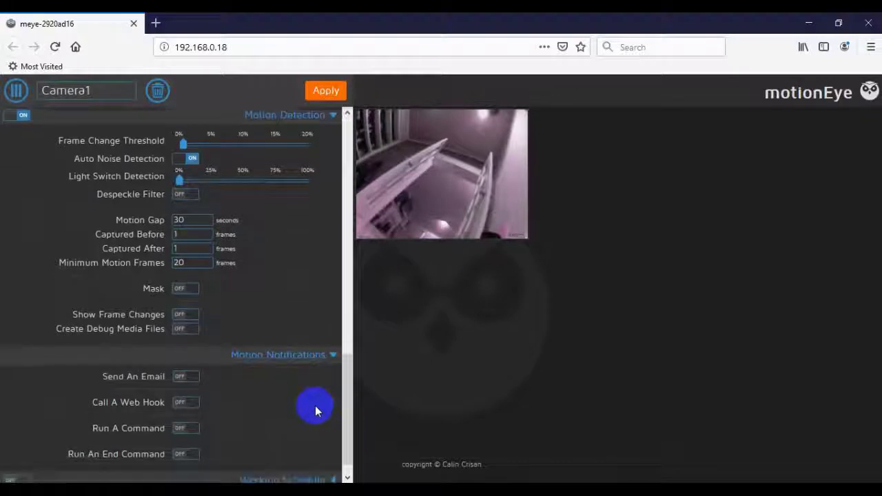
scroll(315, 411, "down", 1)
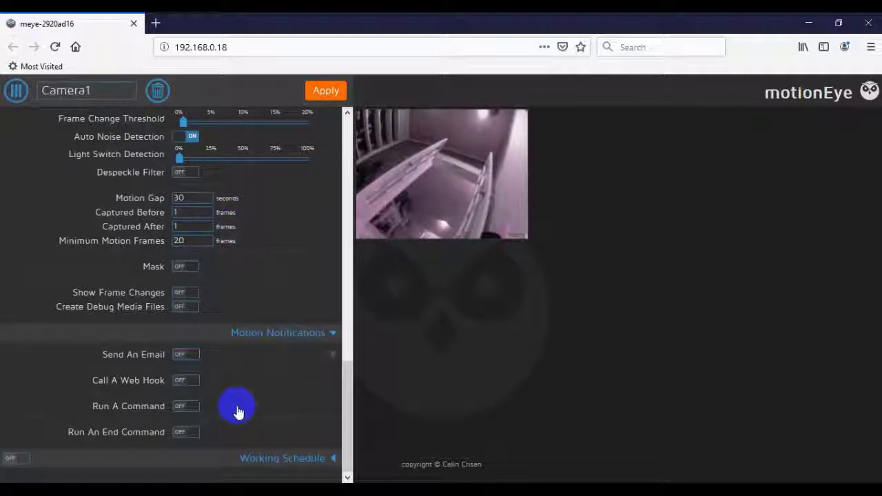
scroll(243, 396, "down", 2)
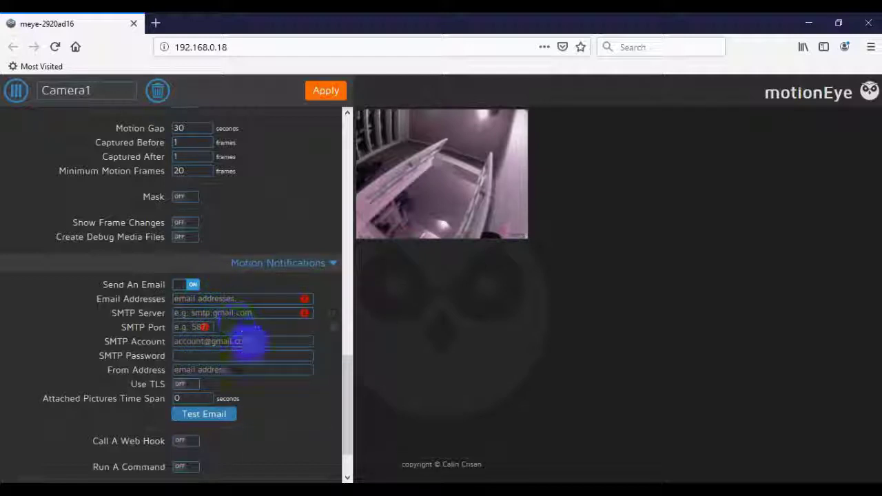
scroll(235, 371, "down", 2)
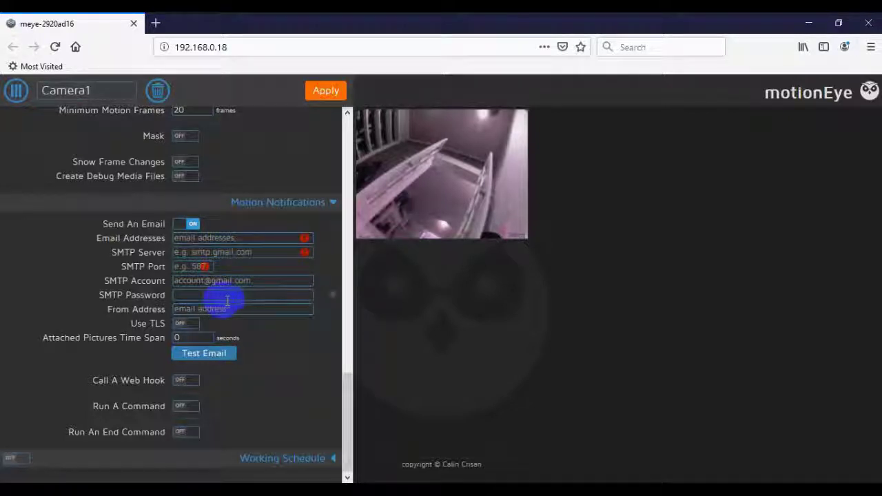
scroll(246, 299, "up", 10)
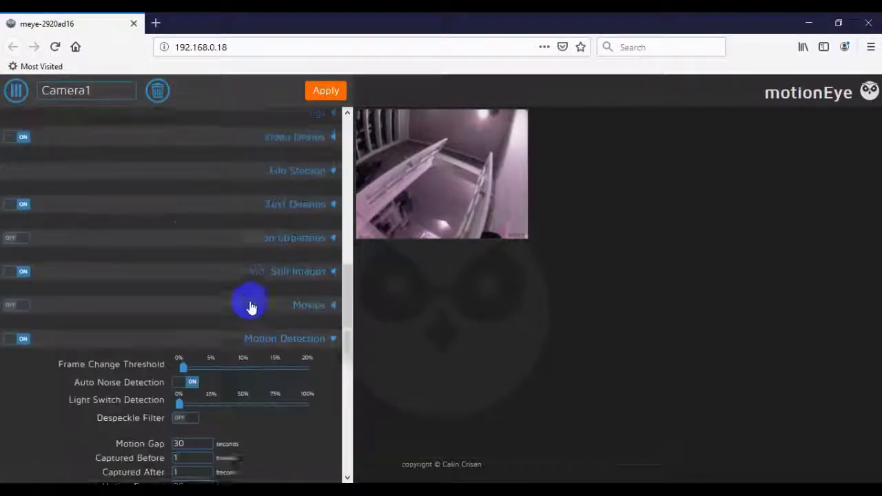
Expand File Storage and browse the FTP, SFTP, Google Drive and Dropbox upload services, keeping Dropbox.
left_click(335, 220)
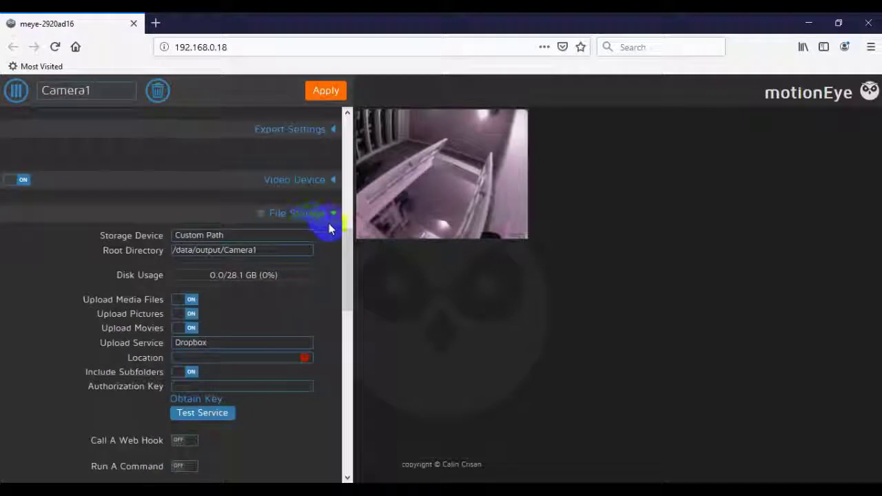
scroll(293, 276, "down", 2)
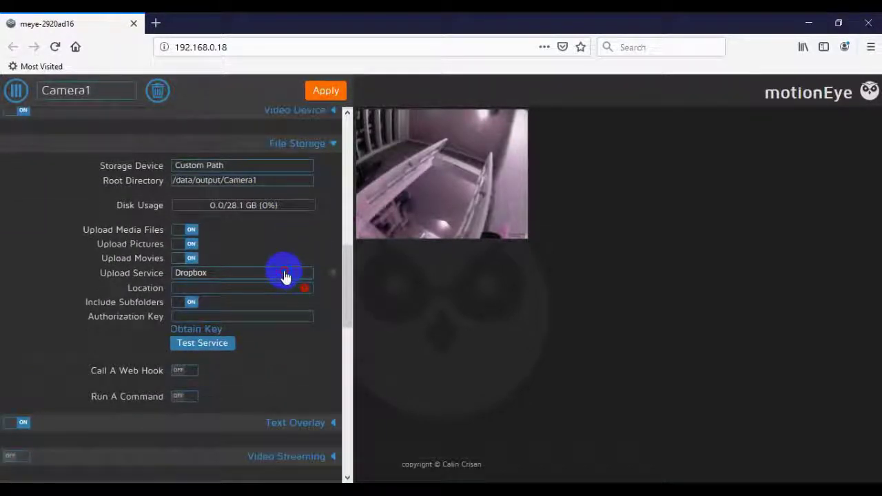
left_click(284, 275)
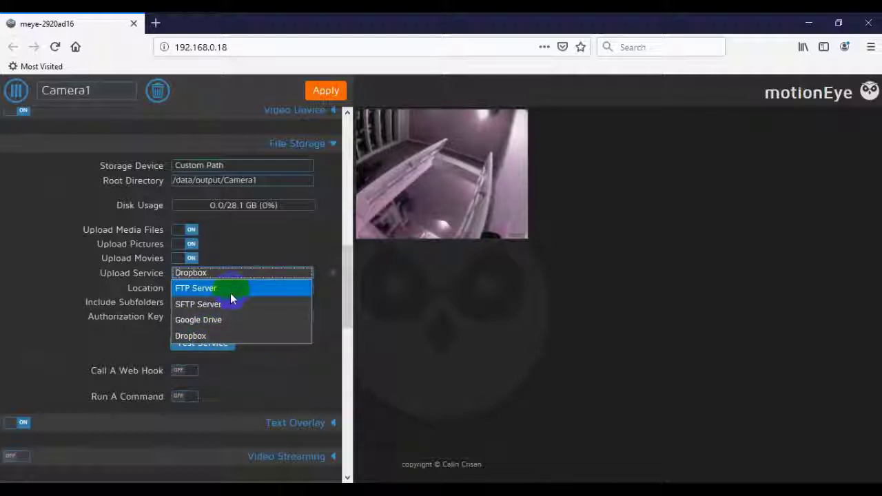
scroll(280, 241, "up", 2)
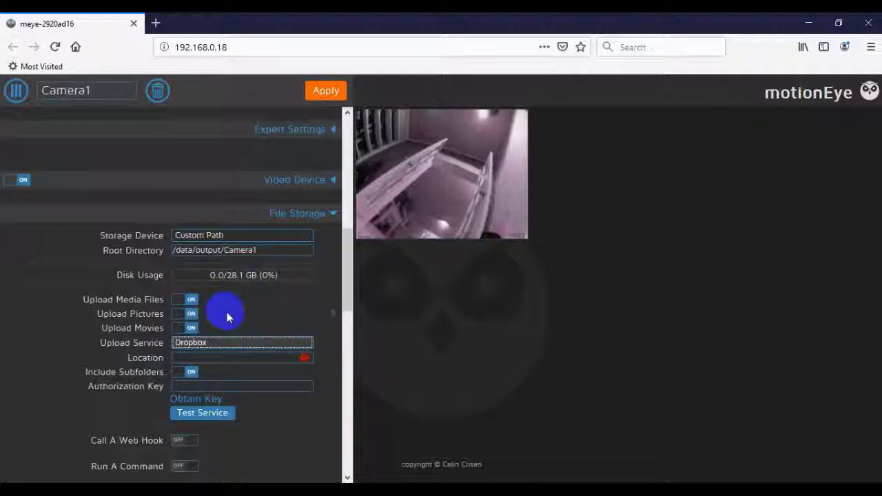
scroll(248, 325, "down", 1)
scroll(250, 327, "down", 1)
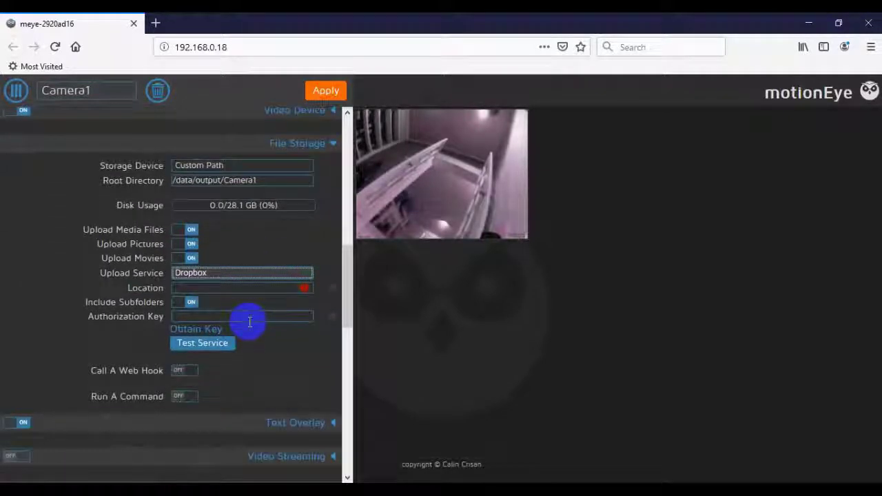
scroll(250, 328, "down", 8)
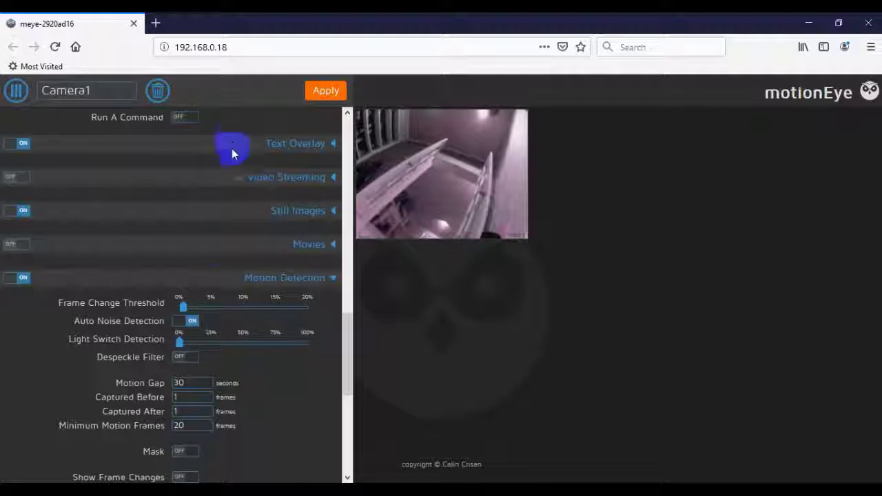
scroll(270, 296, "down", 9)
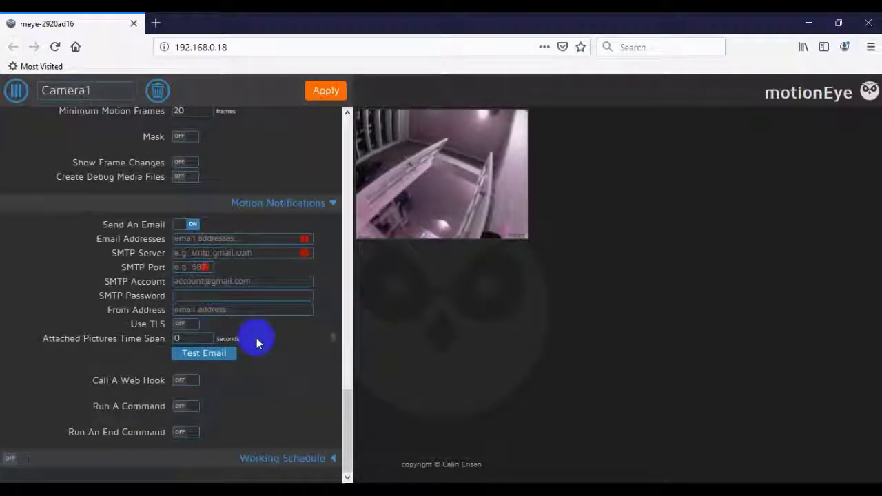
scroll(255, 343, "up", 16)
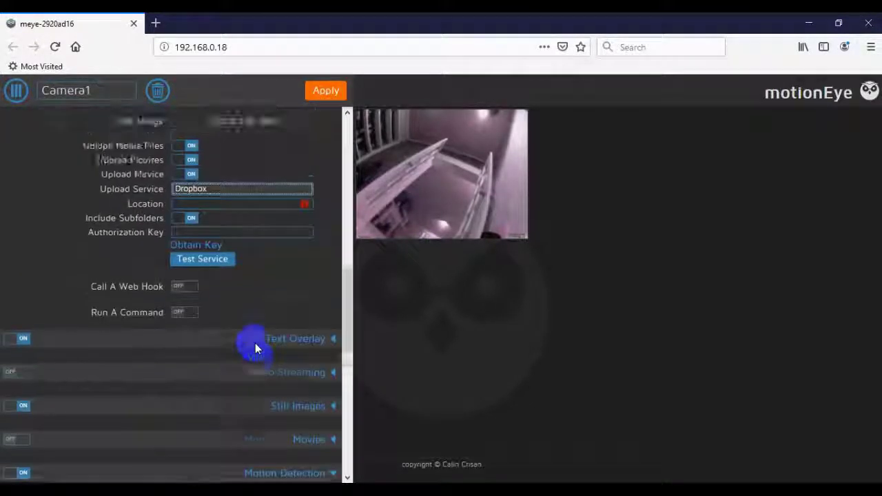
scroll(255, 343, "up", 12)
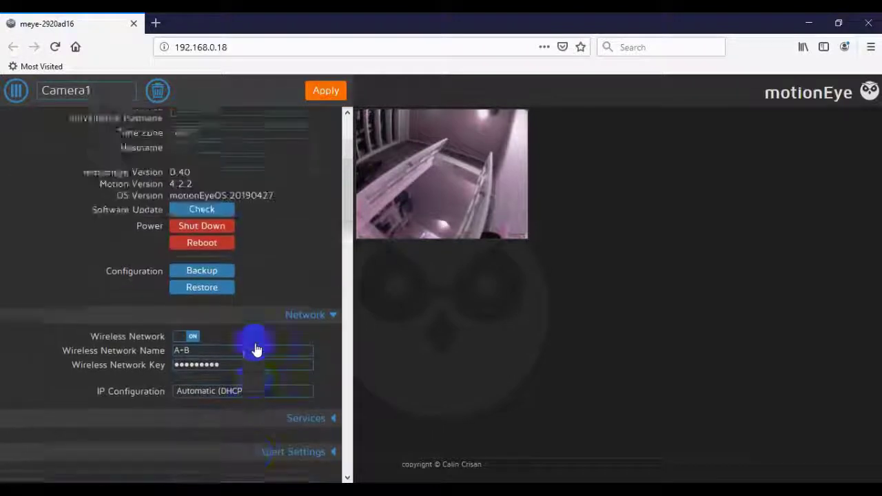
scroll(255, 343, "up", 2)
scroll(255, 342, "down", 15)
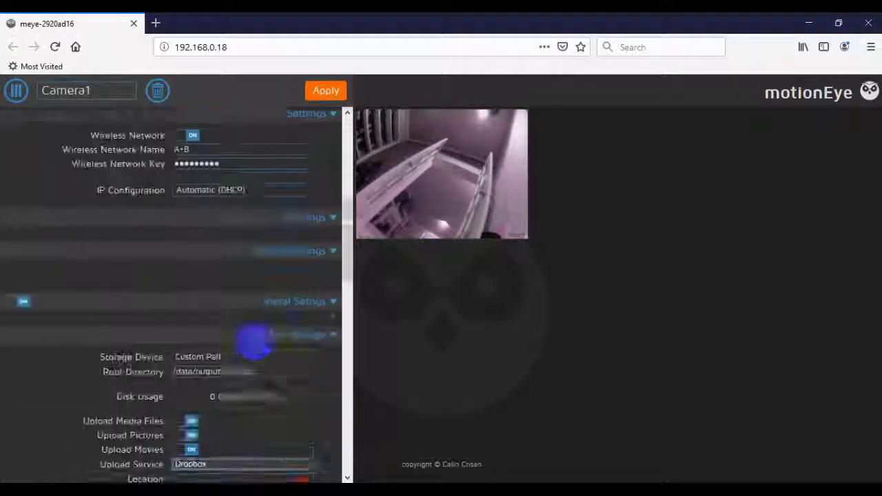
scroll(256, 342, "down", 3)
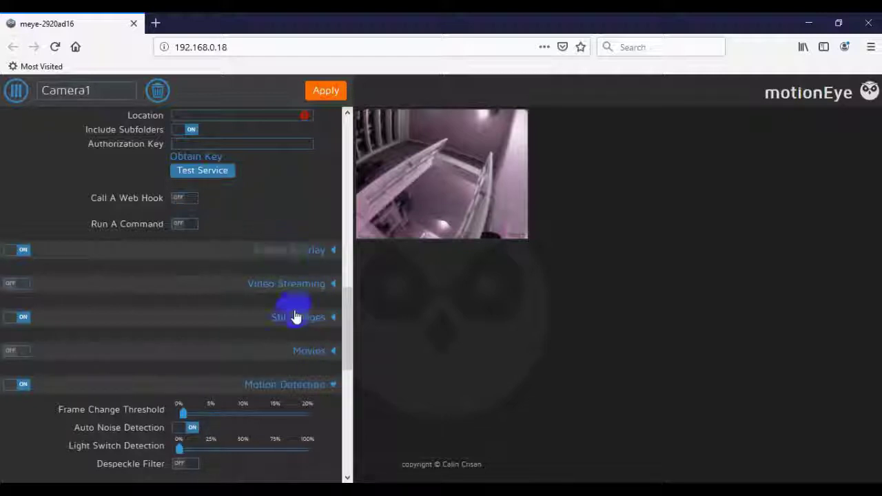
scroll(282, 330, "down", 2)
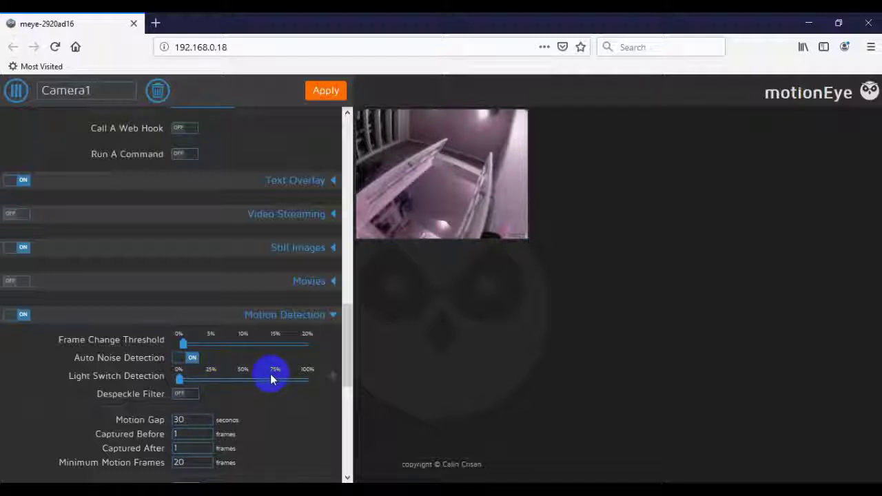
scroll(280, 273, "up", 3)
scroll(280, 274, "up", 6)
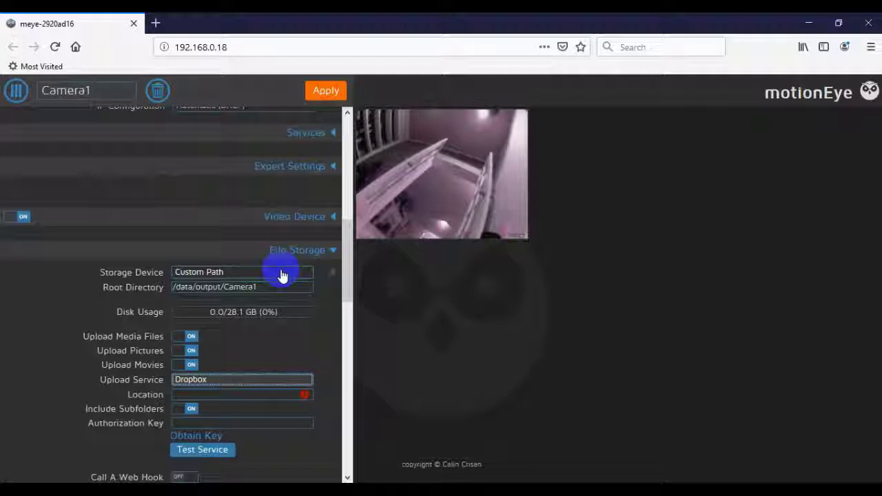
scroll(281, 275, "down", 5)
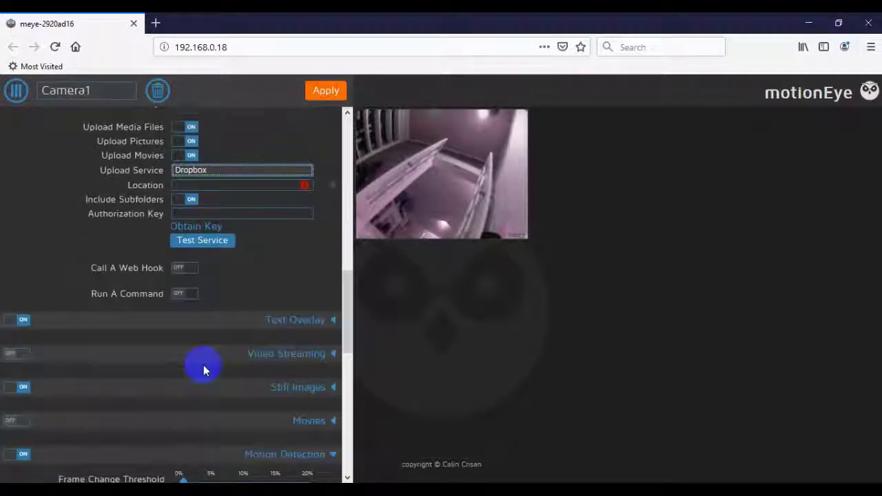
scroll(218, 397, "down", 3)
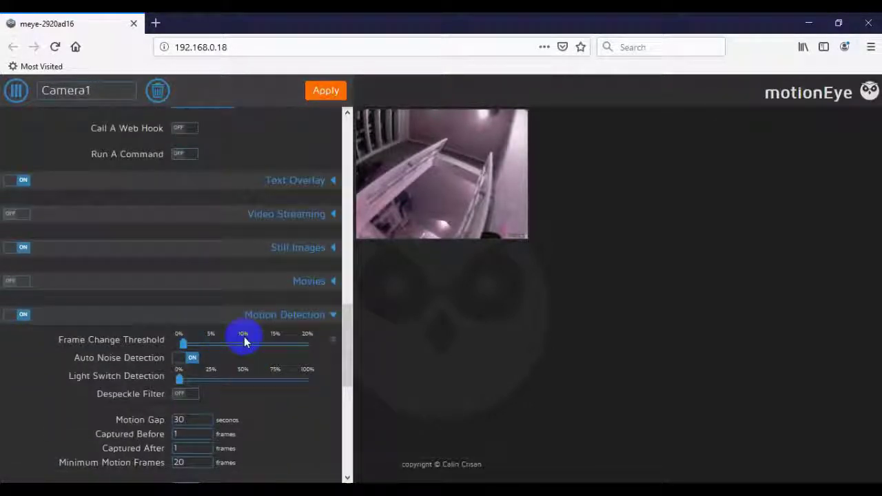